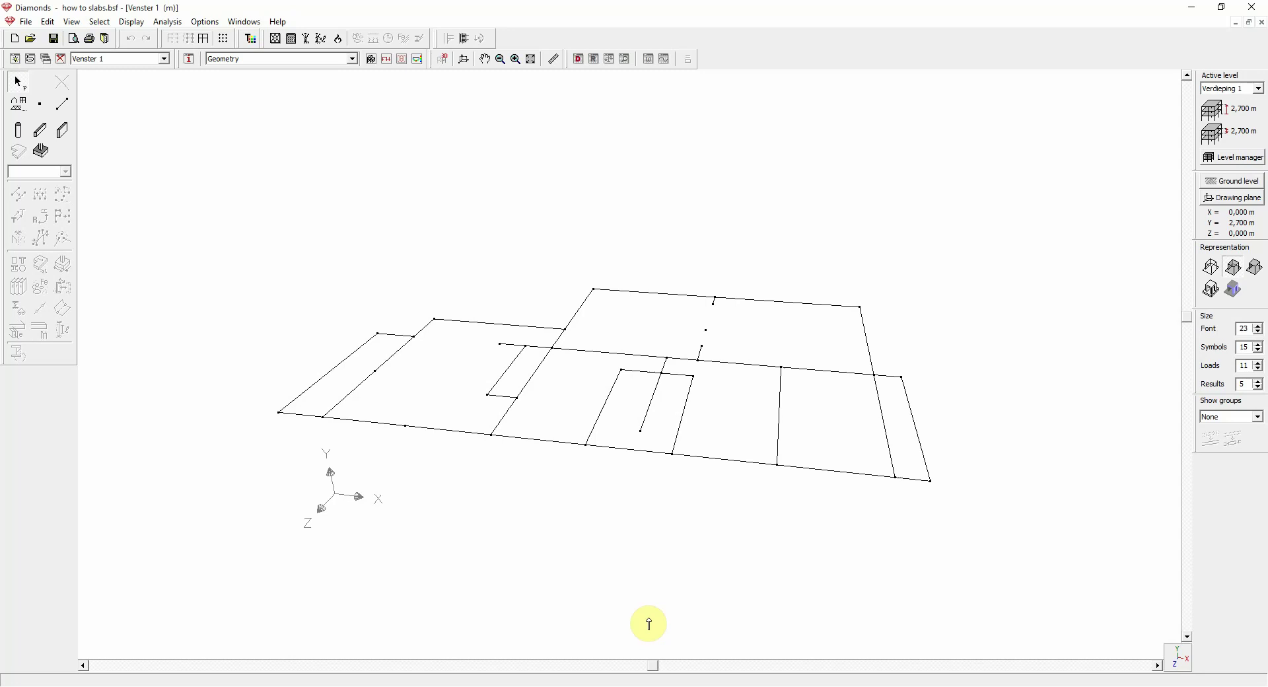
Select all lines of the floor plan, check them in the front view, and generate plates from them in the 3D view.
{"action": "left_click_drag", "start_coordinate": [1186, 318], "coordinate": [1033, 318]}
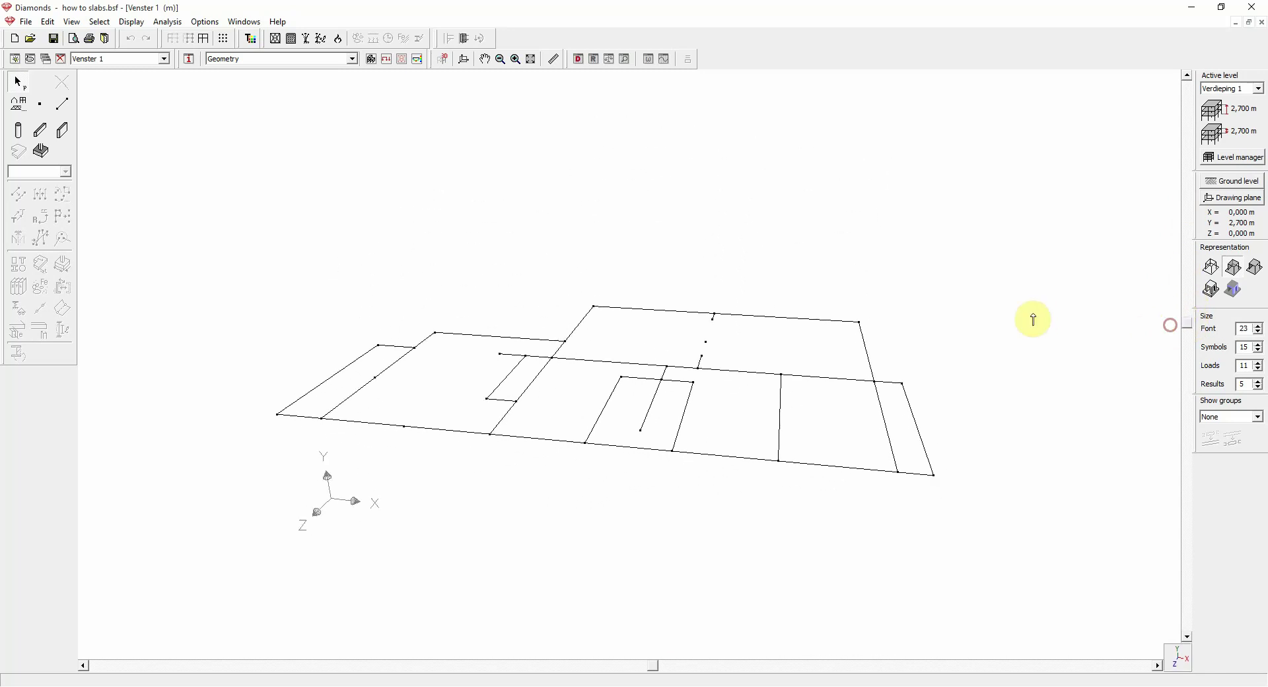
{"action": "left_click", "coordinate": [23, 155]}
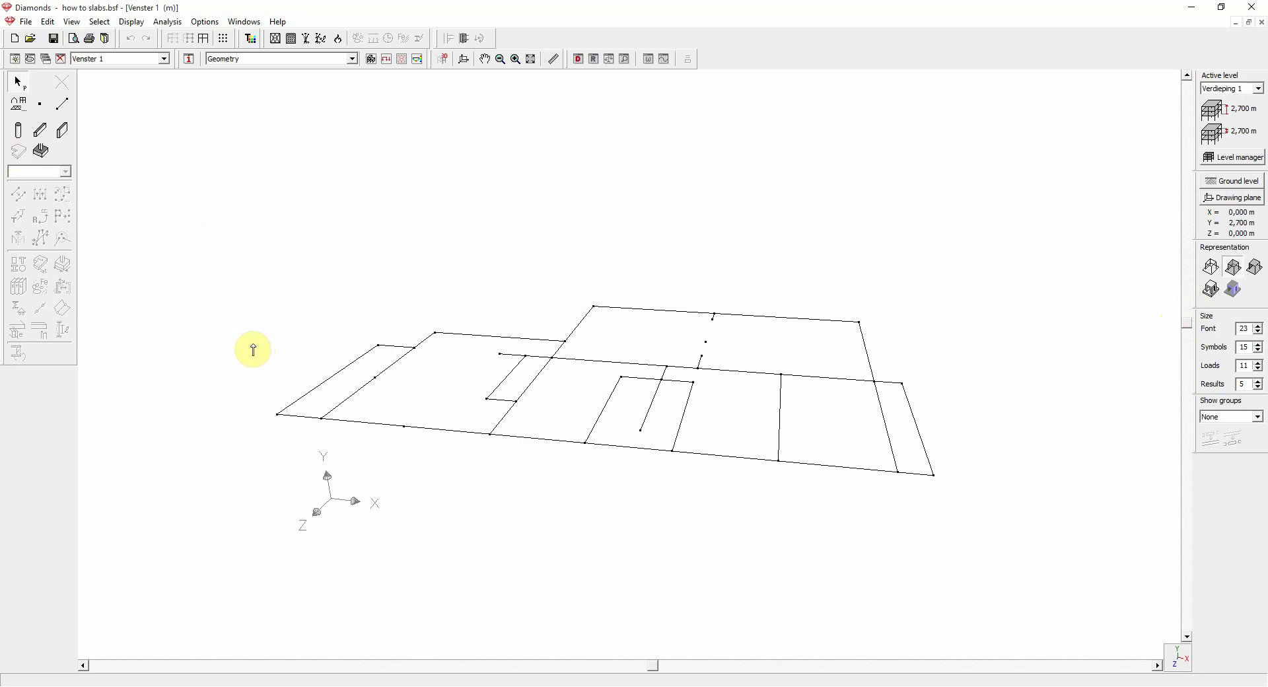
{"action": "left_click", "coordinate": [233, 268]}
{"action": "mouse_move", "coordinate": [233, 268]}
{"action": "left_mouse_down"}
{"action": "mouse_move", "coordinate": [716, 524]}
{"action": "mouse_move", "coordinate": [1006, 560]}
{"action": "left_mouse_up"}
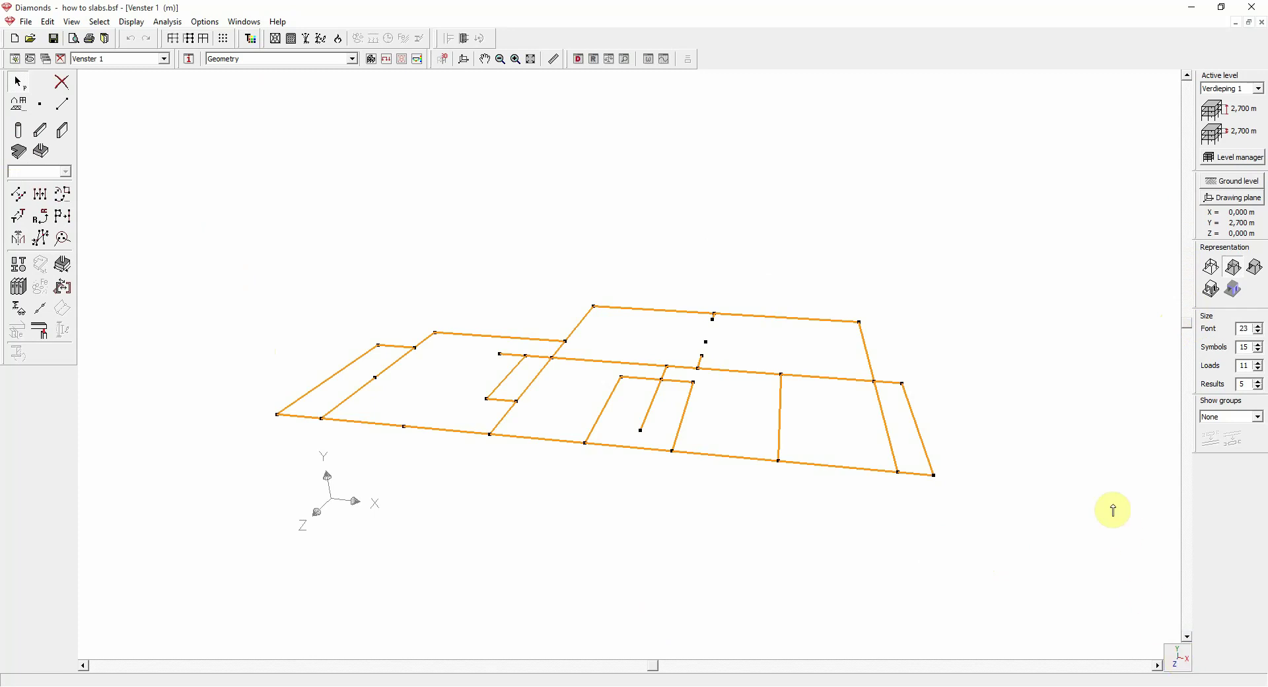
{"action": "left_click", "coordinate": [1179, 660]}
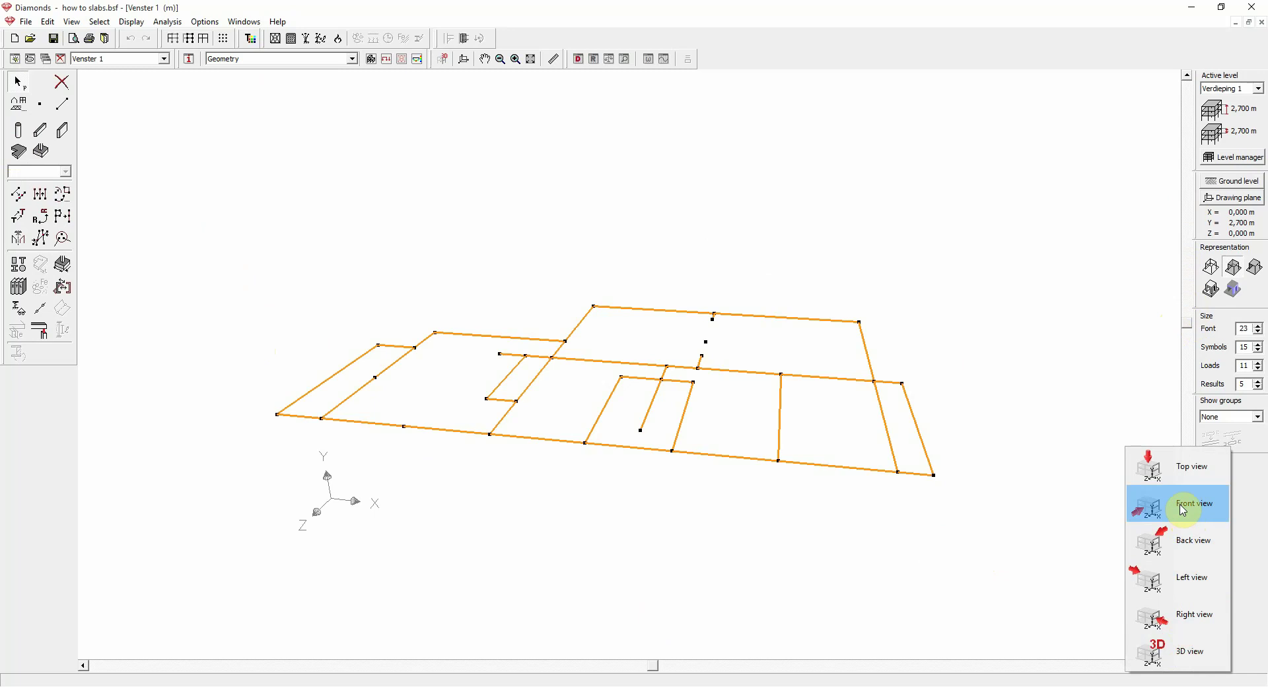
{"action": "left_click", "coordinate": [1181, 507]}
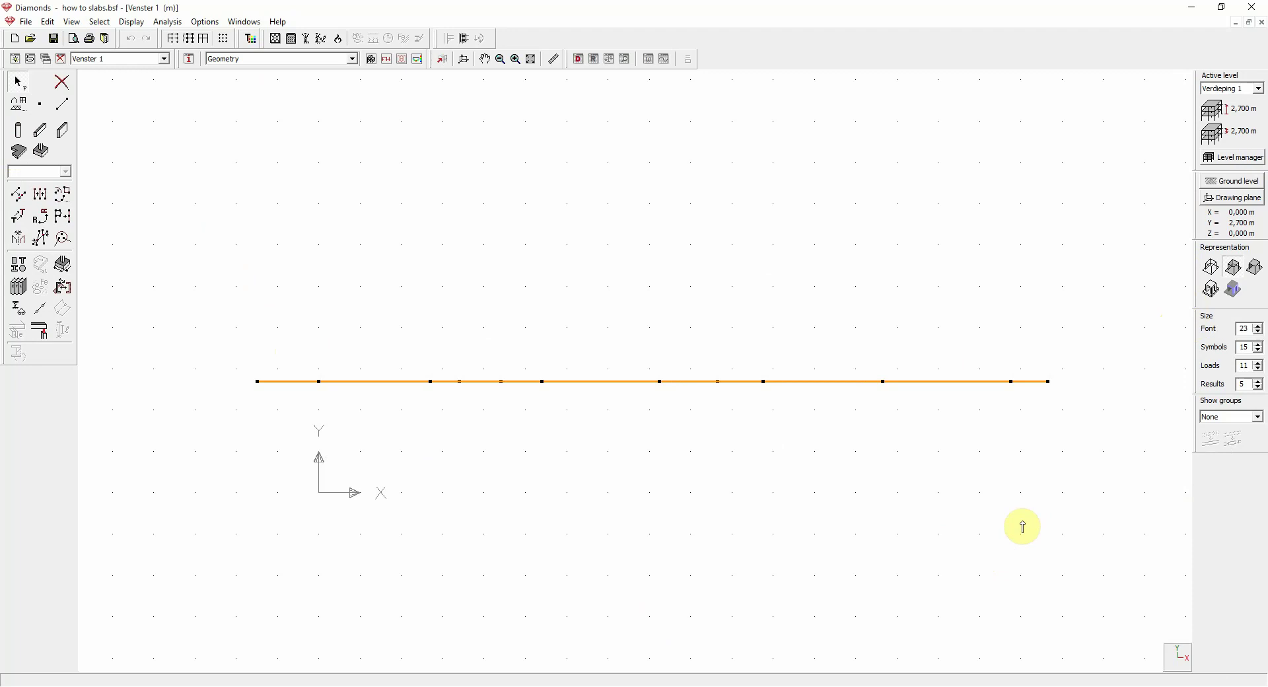
{"action": "left_click", "coordinate": [1182, 652]}
{"action": "left_click", "coordinate": [1183, 650]}
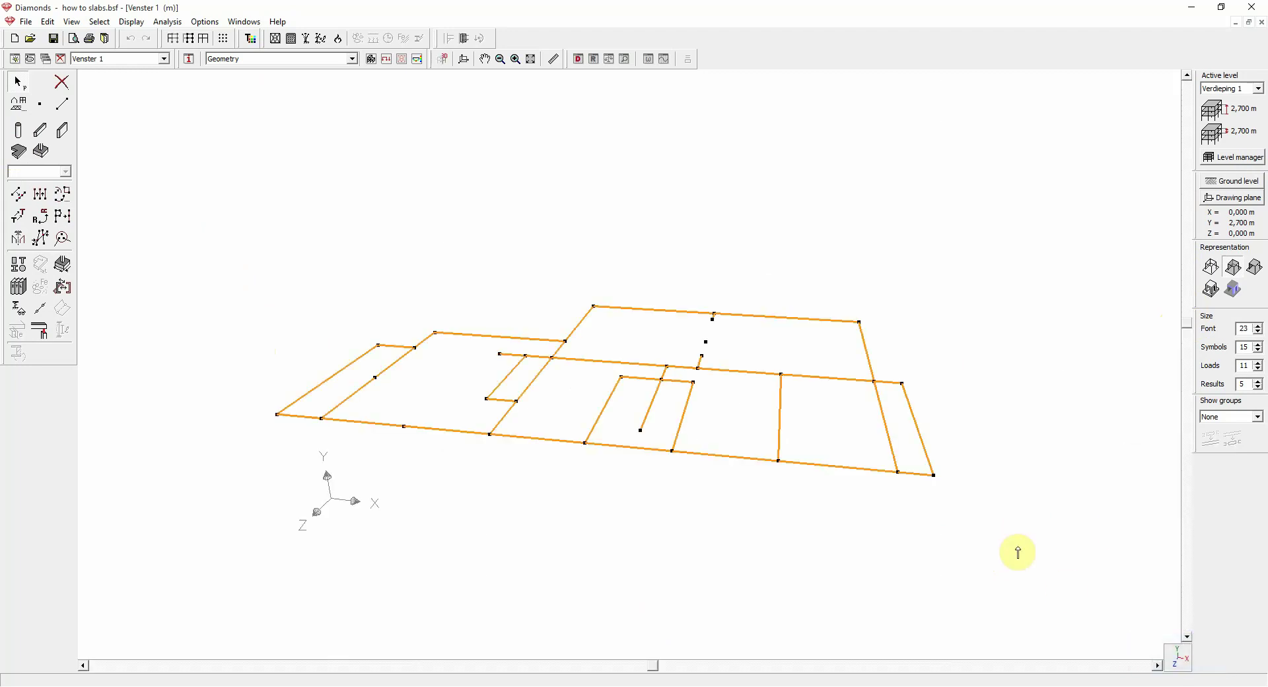
{"action": "left_click", "coordinate": [18, 153]}
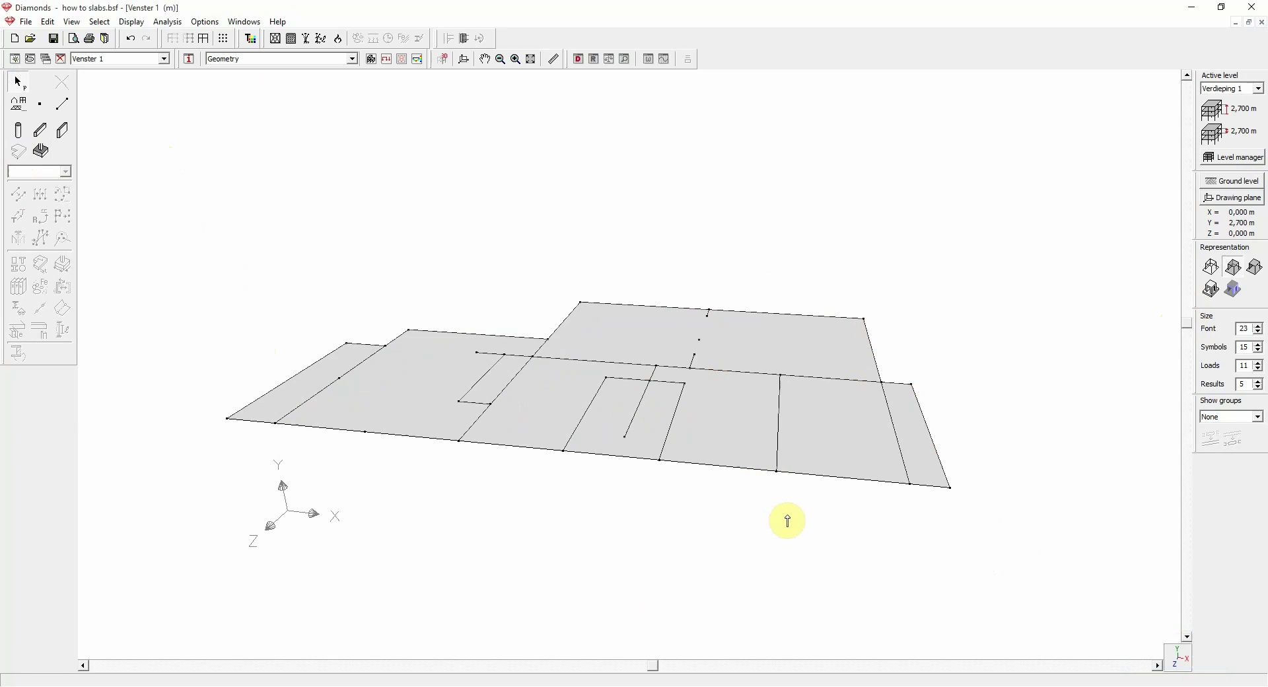
Select the generated plates one at a time to examine how the floor is divided into separate plates.
{"action": "left_click", "coordinate": [804, 426]}
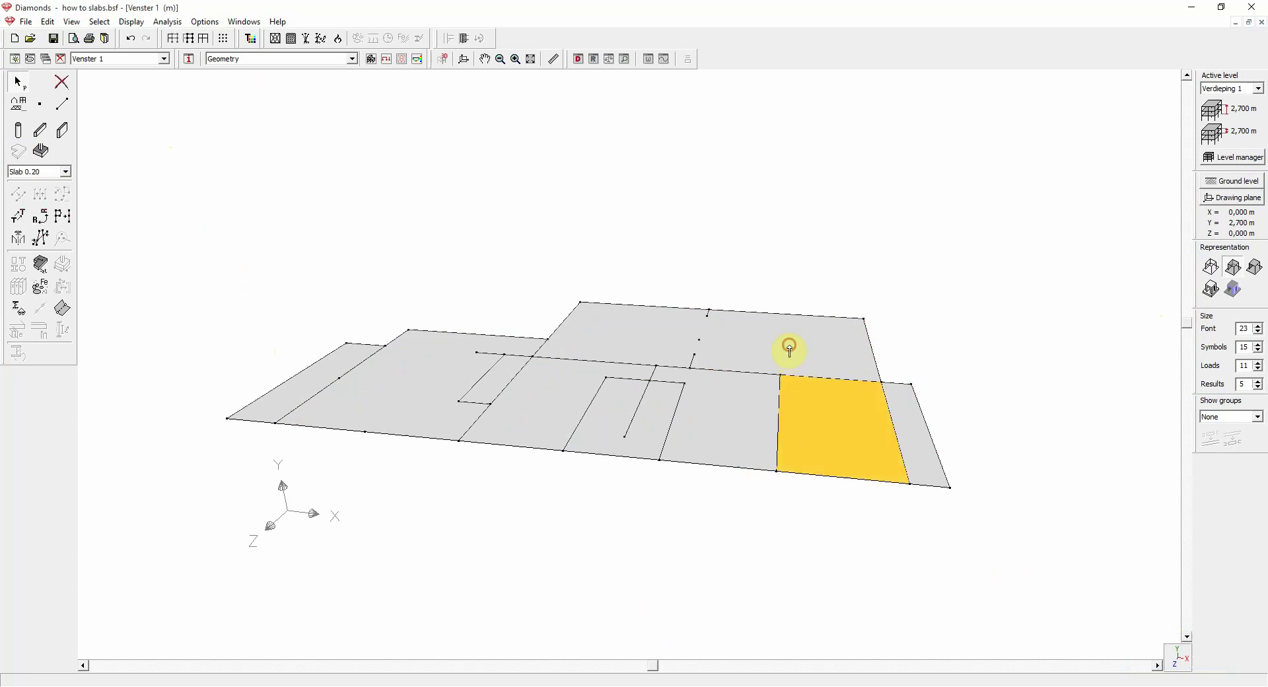
{"action": "left_click", "coordinate": [790, 346]}
{"action": "left_click", "coordinate": [745, 427]}
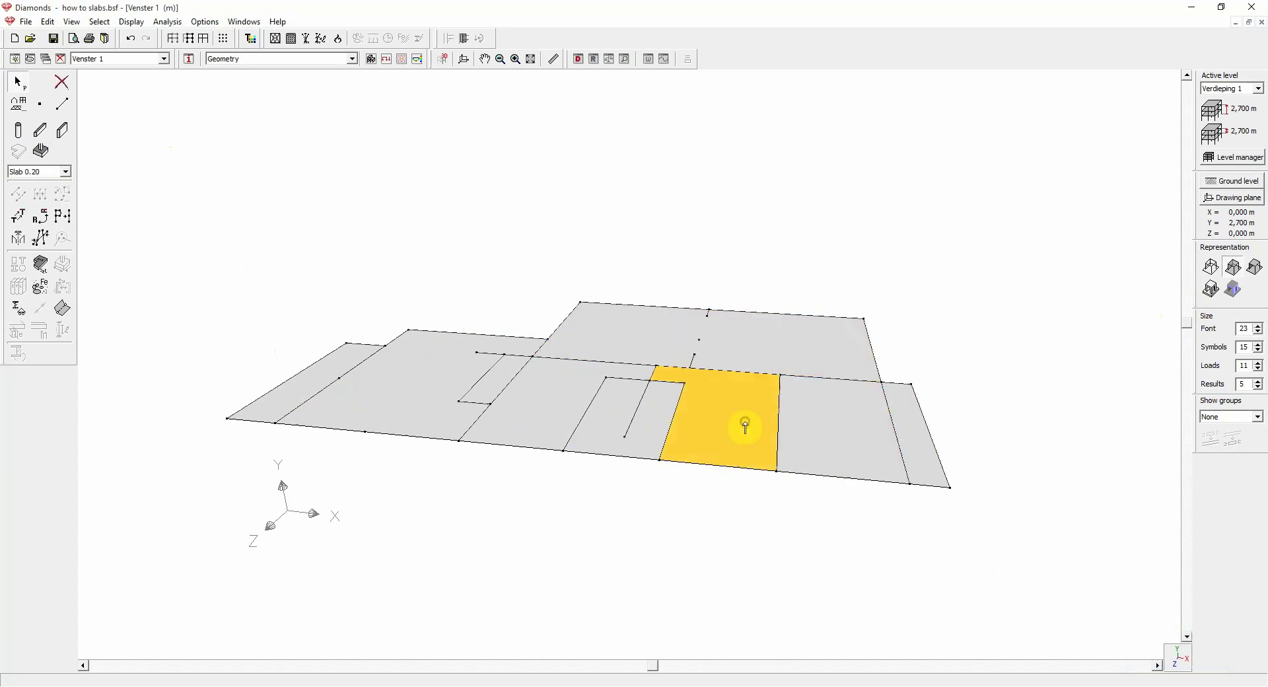
{"action": "left_click", "coordinate": [604, 427]}
{"action": "left_click", "coordinate": [522, 391]}
{"action": "left_click", "coordinate": [416, 381]}
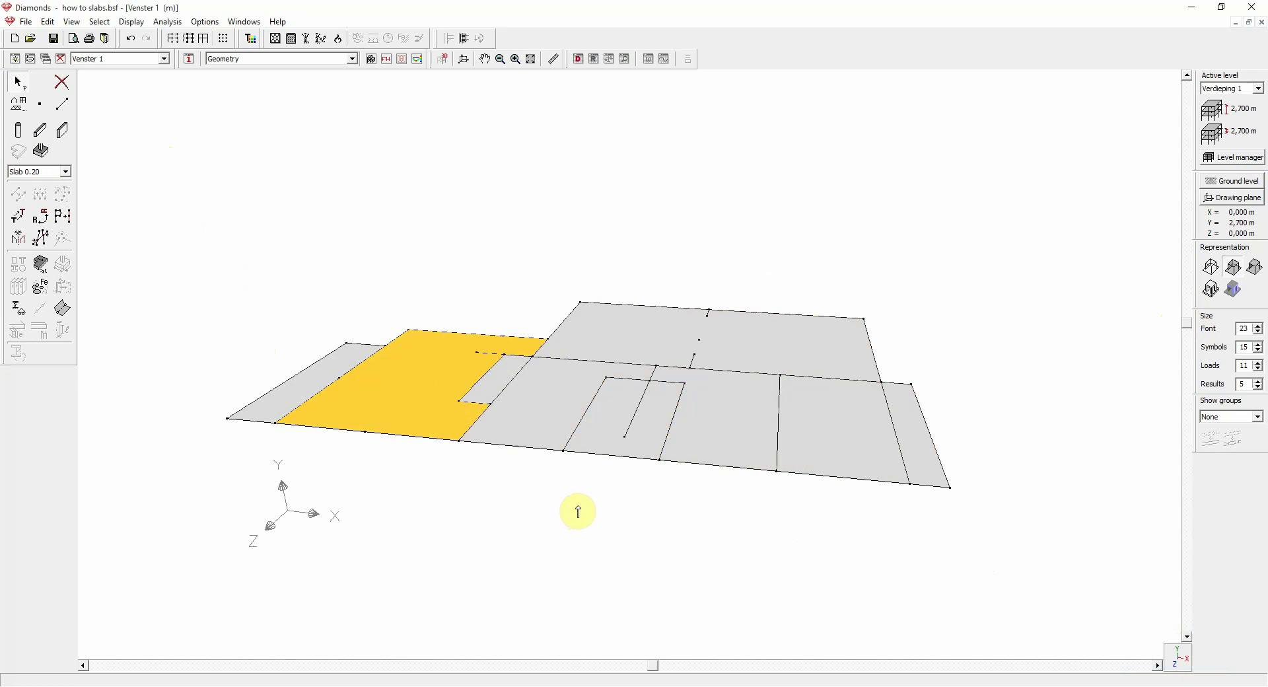
Inspect the properties of the plate beside the far-right strip, including the available cross-section shapes and materials, without changing anything.
{"action": "double_click", "coordinate": [820, 441]}
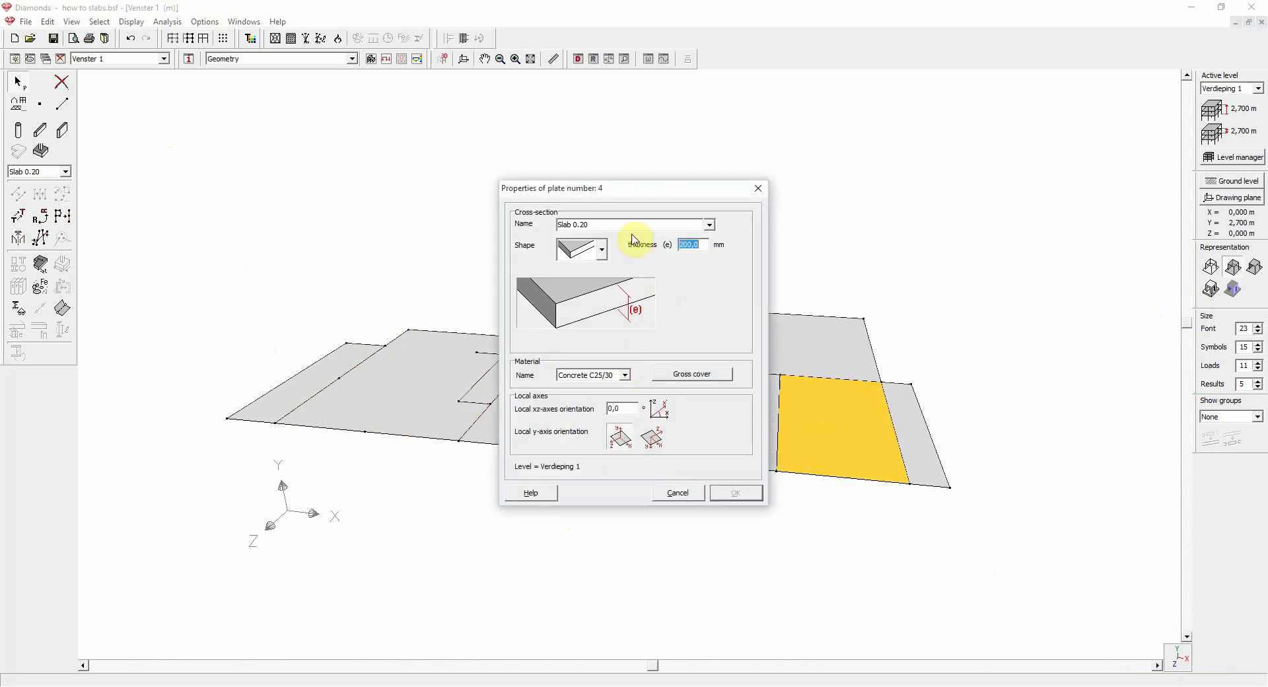
{"action": "left_click", "coordinate": [602, 249]}
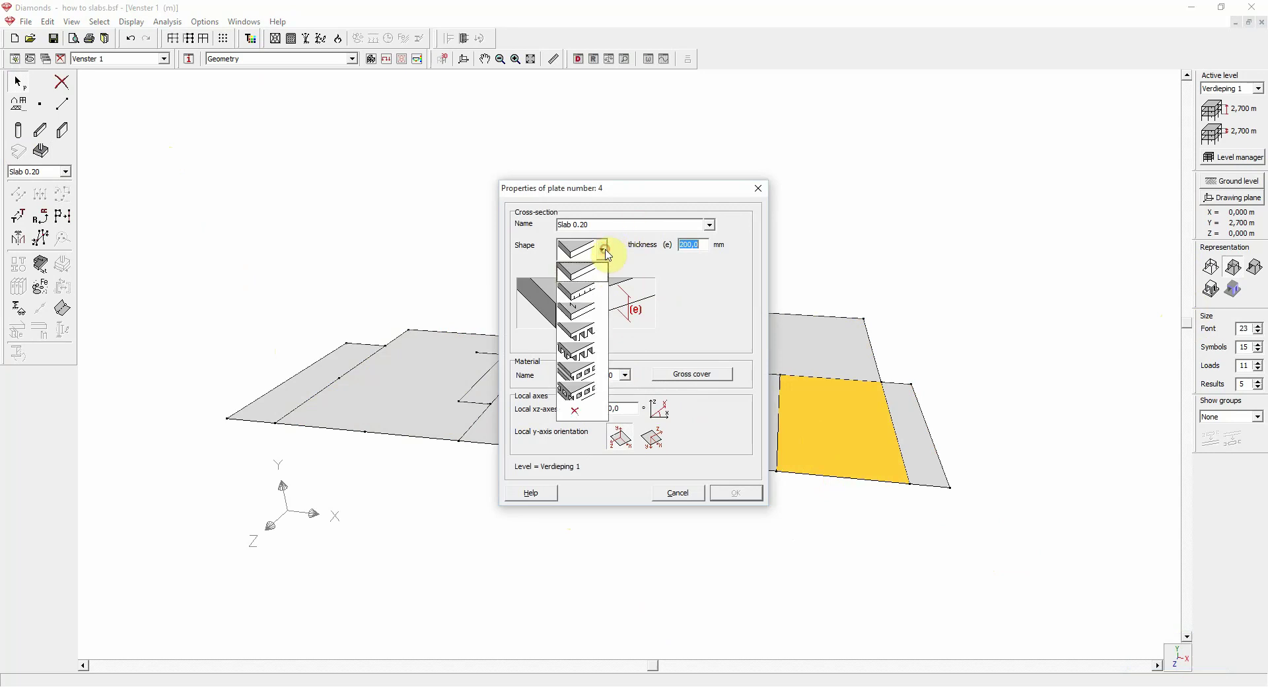
{"action": "left_click", "coordinate": [605, 256]}
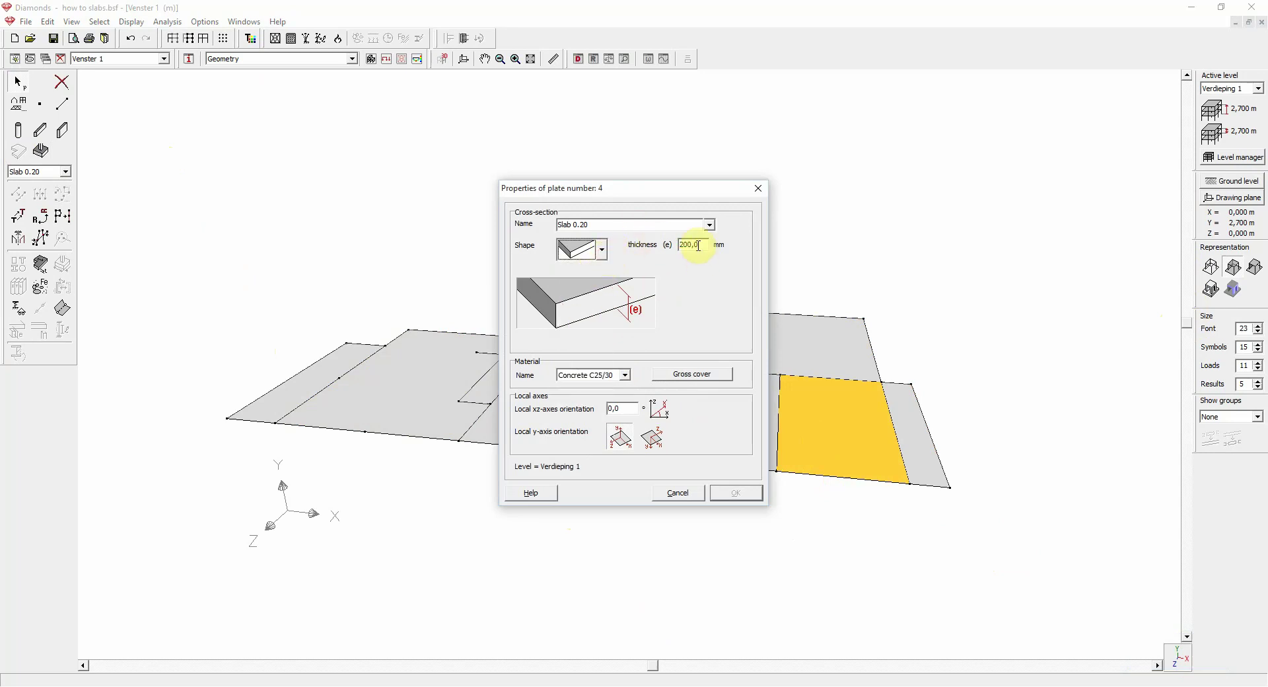
{"action": "left_click", "coordinate": [625, 374]}
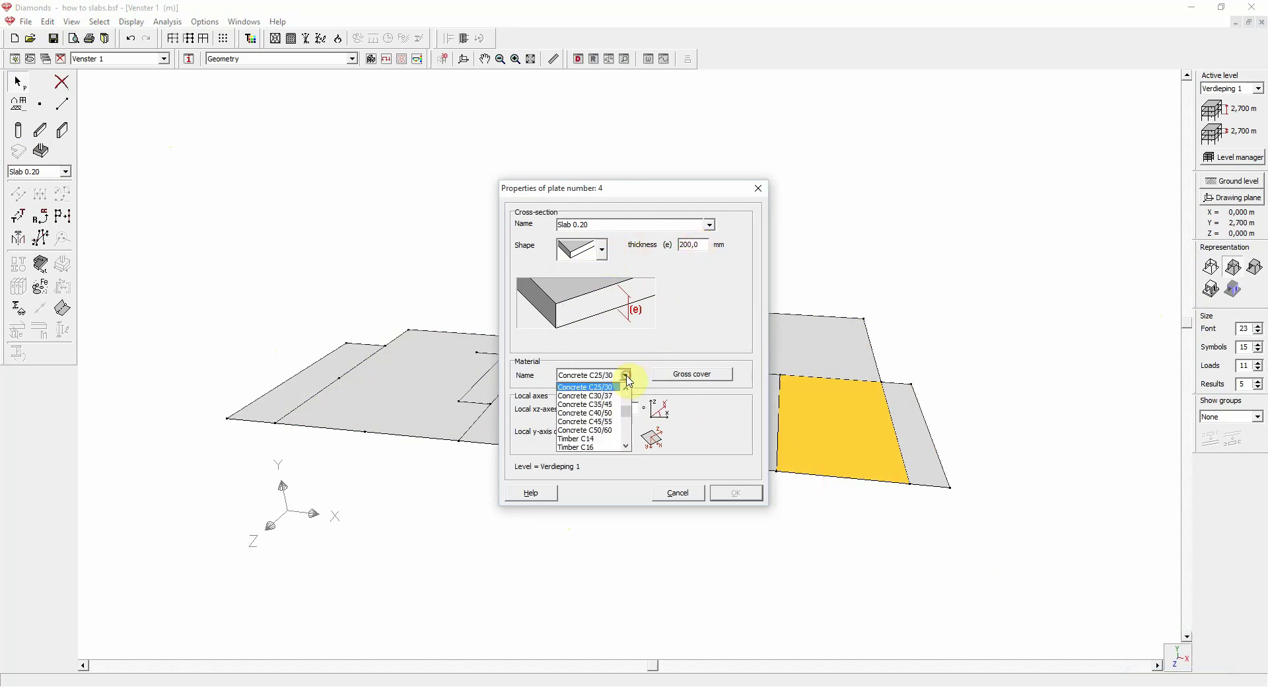
{"action": "left_click", "coordinate": [647, 344]}
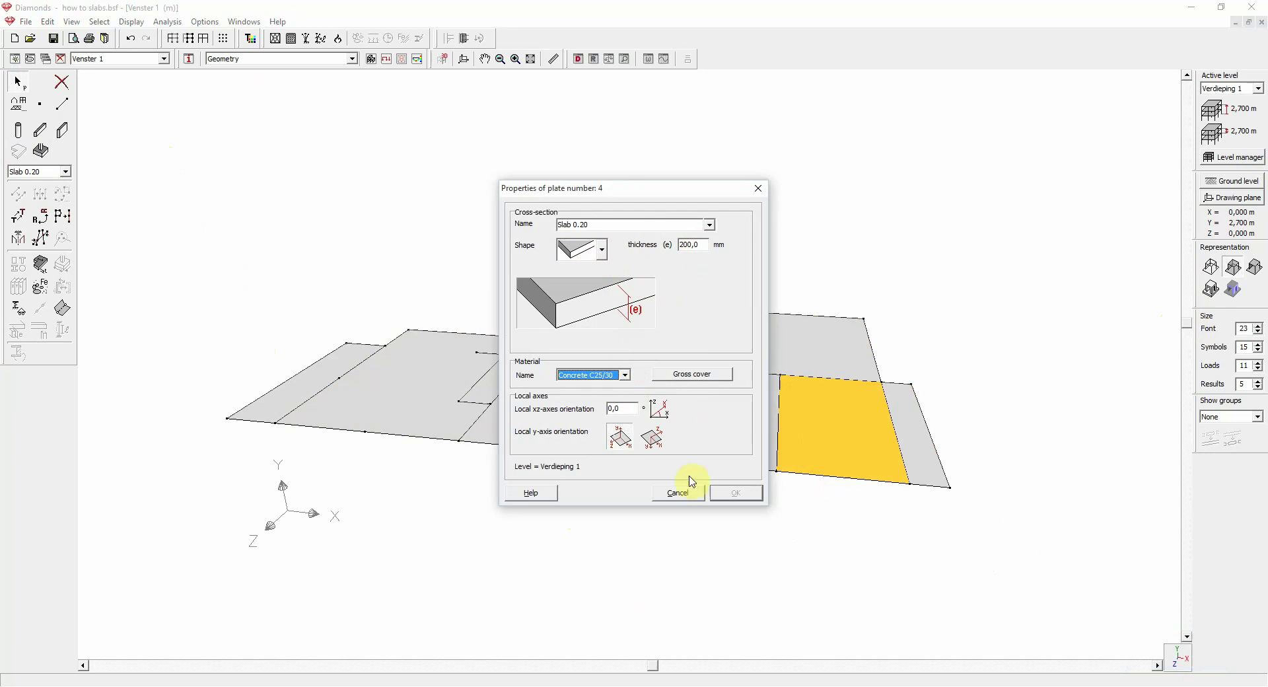
{"action": "left_click", "coordinate": [670, 493]}
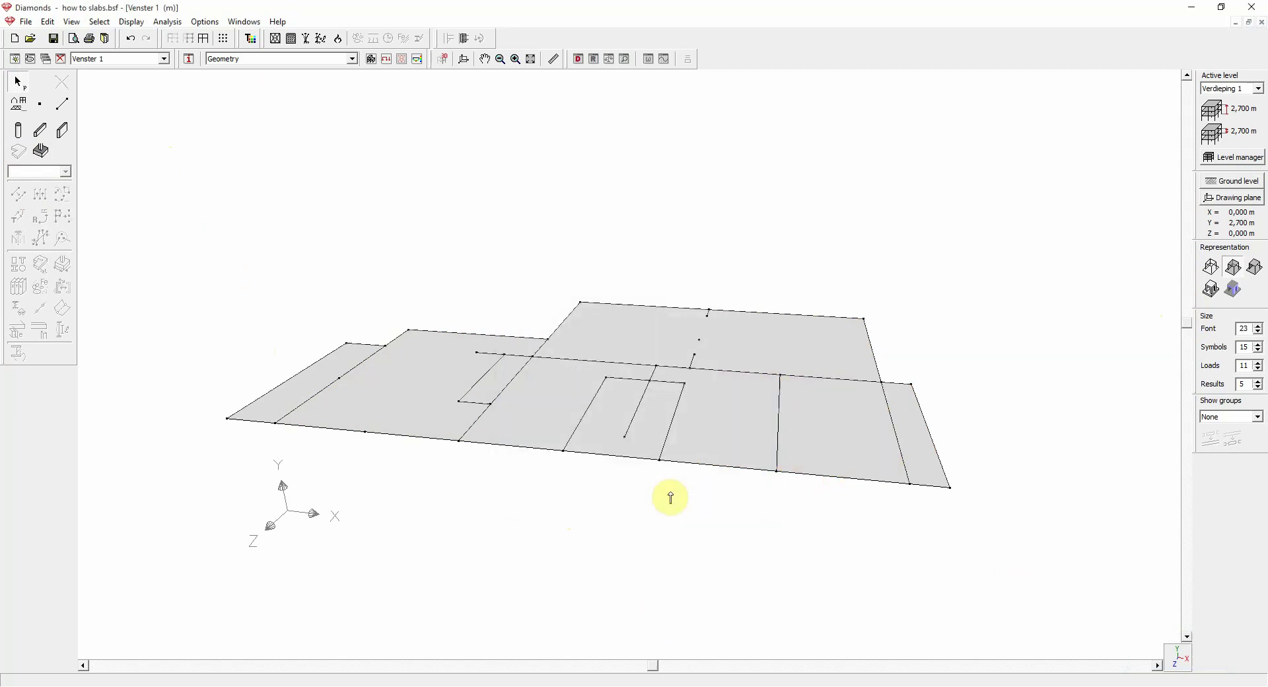
Select the five large floor plates together and view their shared properties without changing them.
{"action": "left_click", "coordinate": [796, 356]}
{"action": "left_click", "coordinate": [820, 414]}
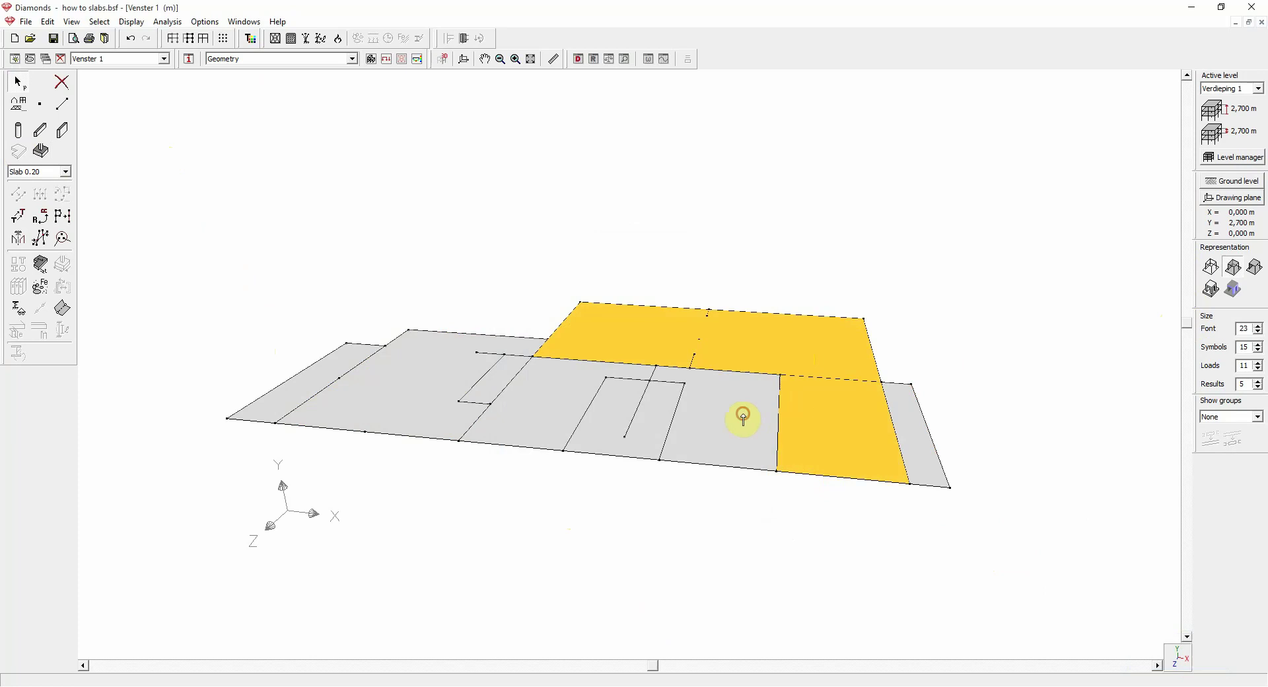
{"action": "left_click", "coordinate": [743, 417]}
{"action": "left_click", "coordinate": [554, 416]}
{"action": "left_click", "coordinate": [382, 396]}
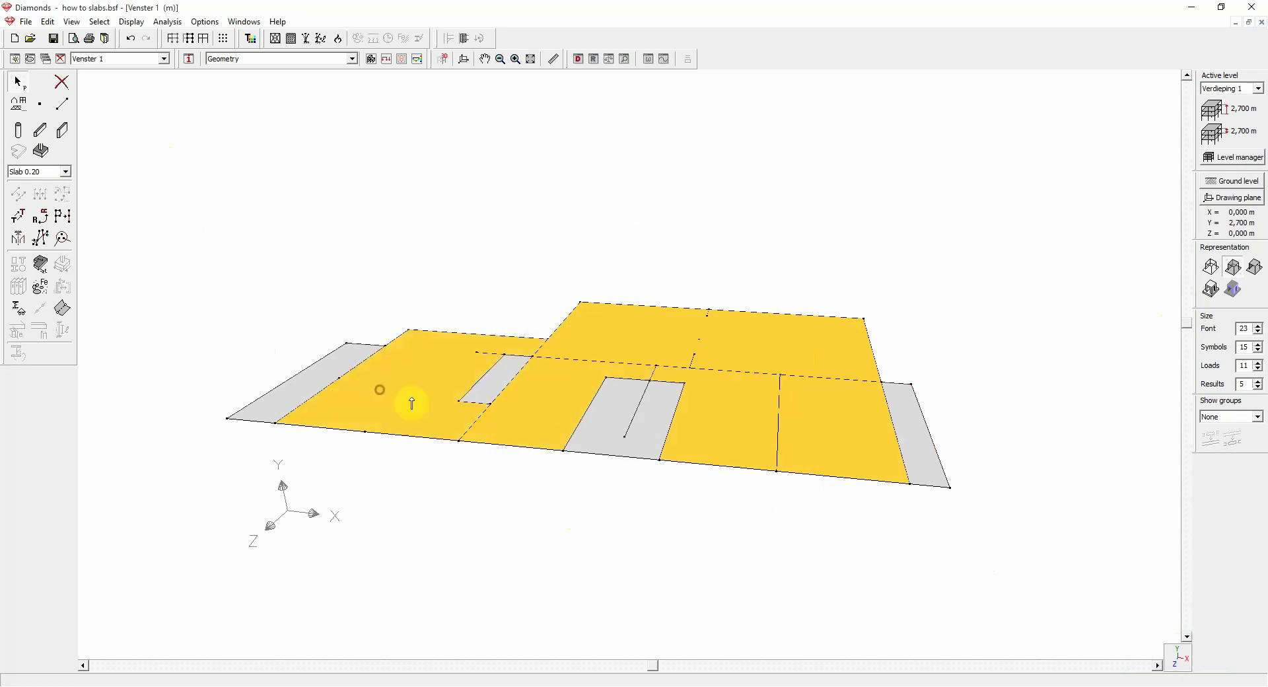
{"action": "left_click", "coordinate": [42, 269]}
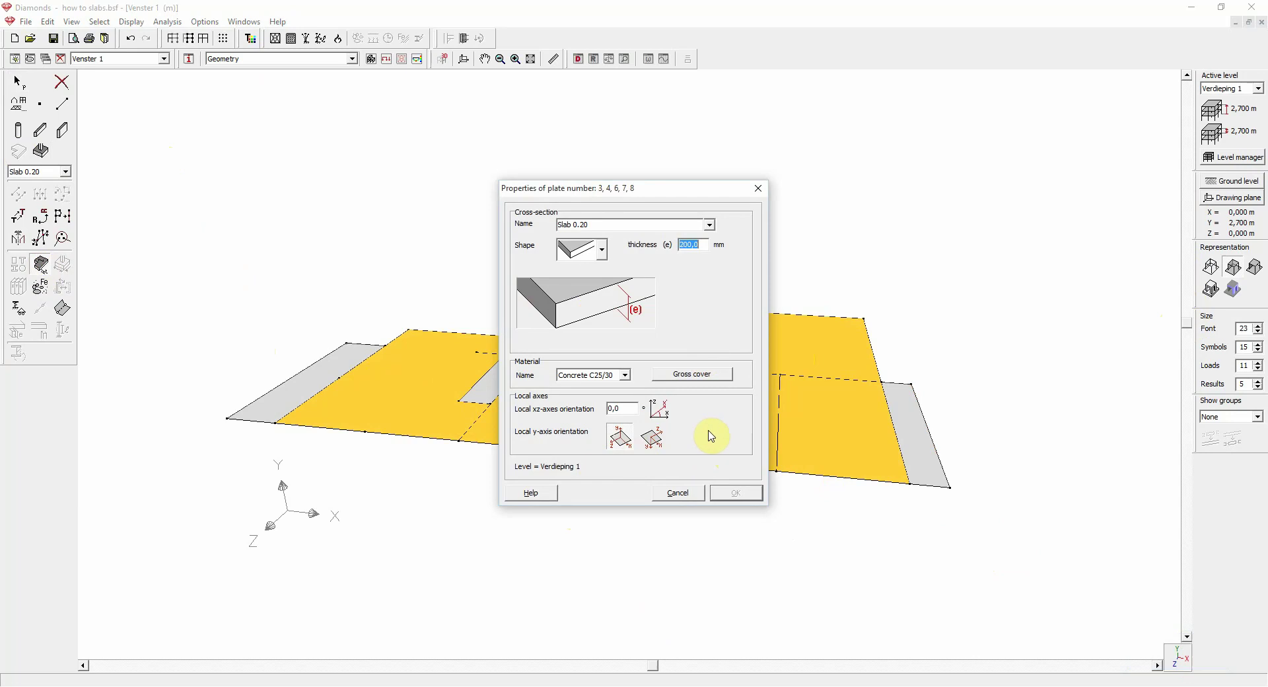
{"action": "left_click", "coordinate": [677, 493]}
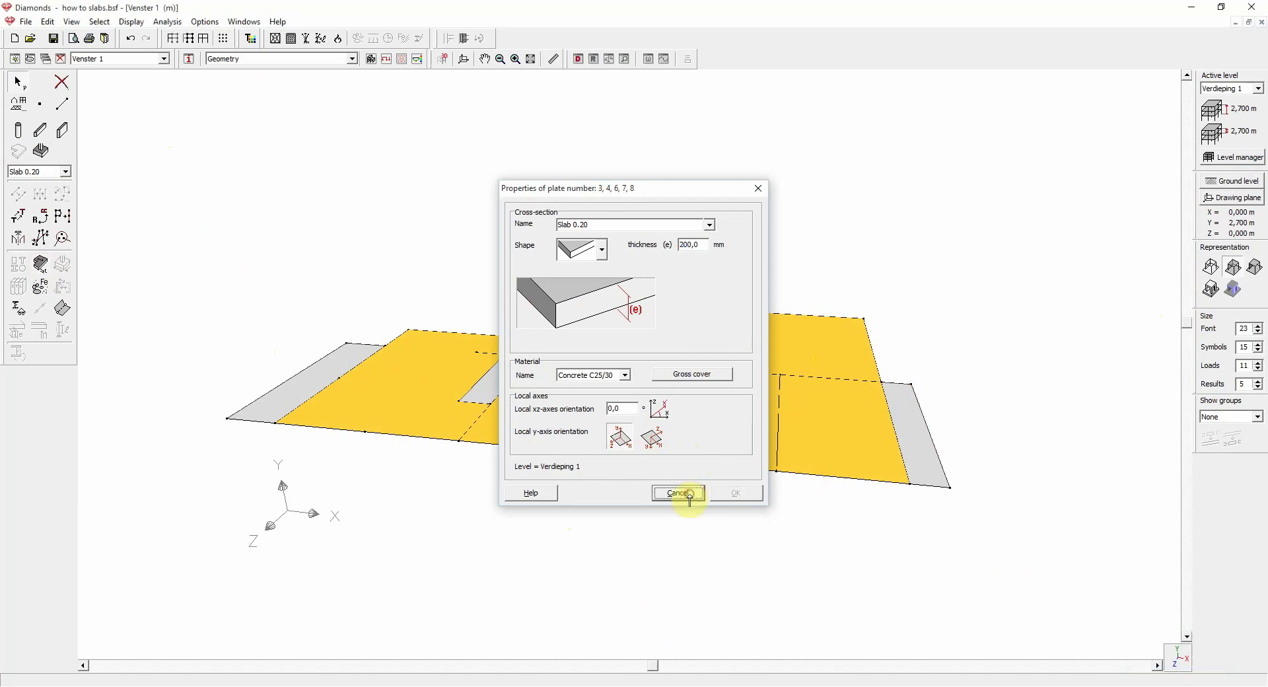
{"action": "left_click", "coordinate": [623, 557]}
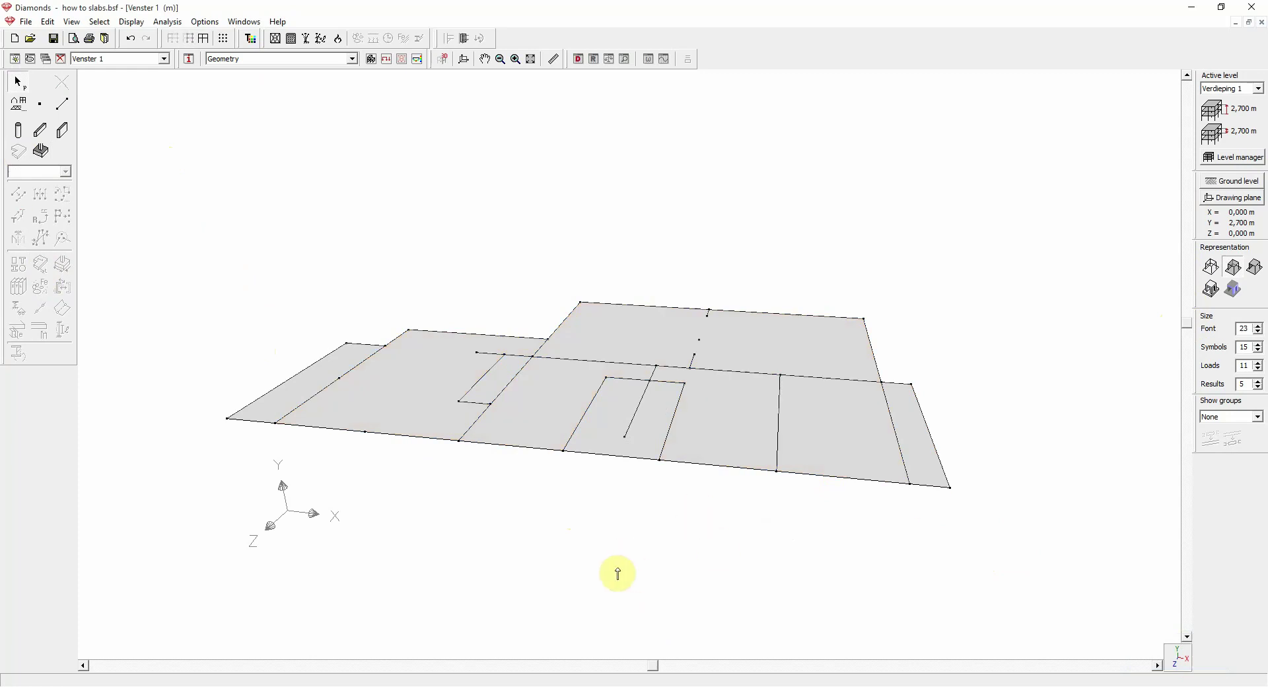
In the top view, delete the narrow rectangular plate below the short interior line to leave an opening.
{"action": "left_click", "coordinate": [1180, 657]}
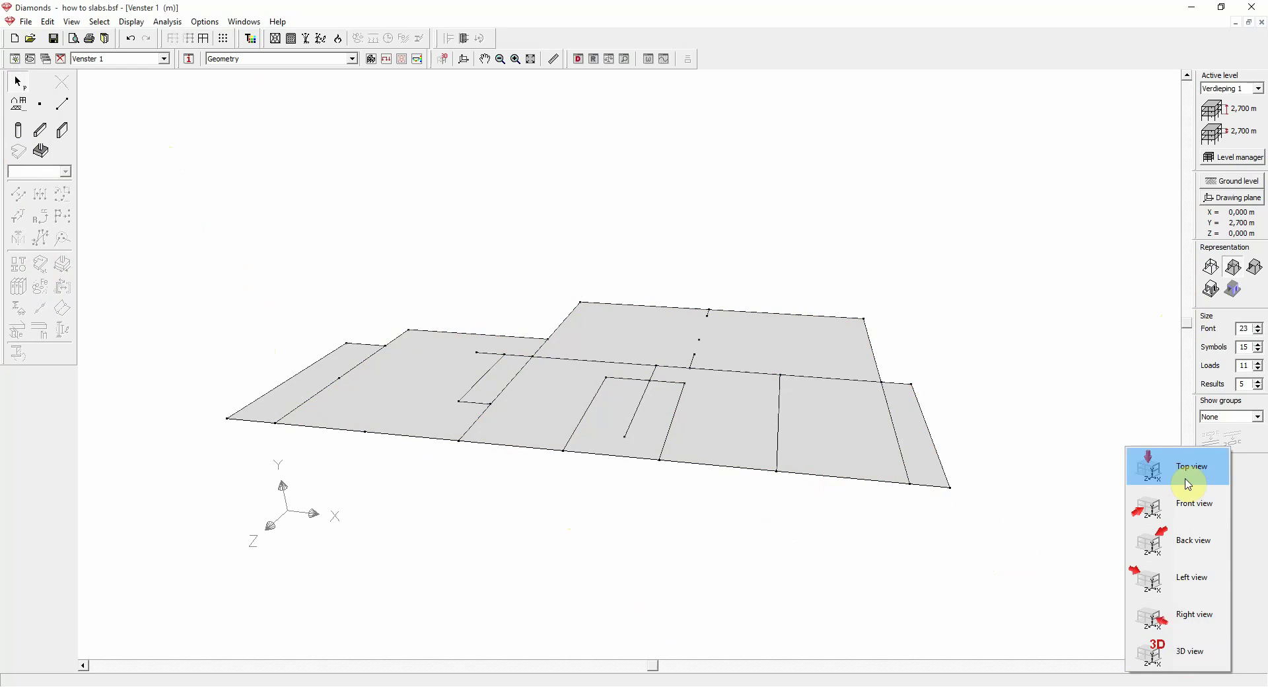
{"action": "left_click", "coordinate": [1184, 470]}
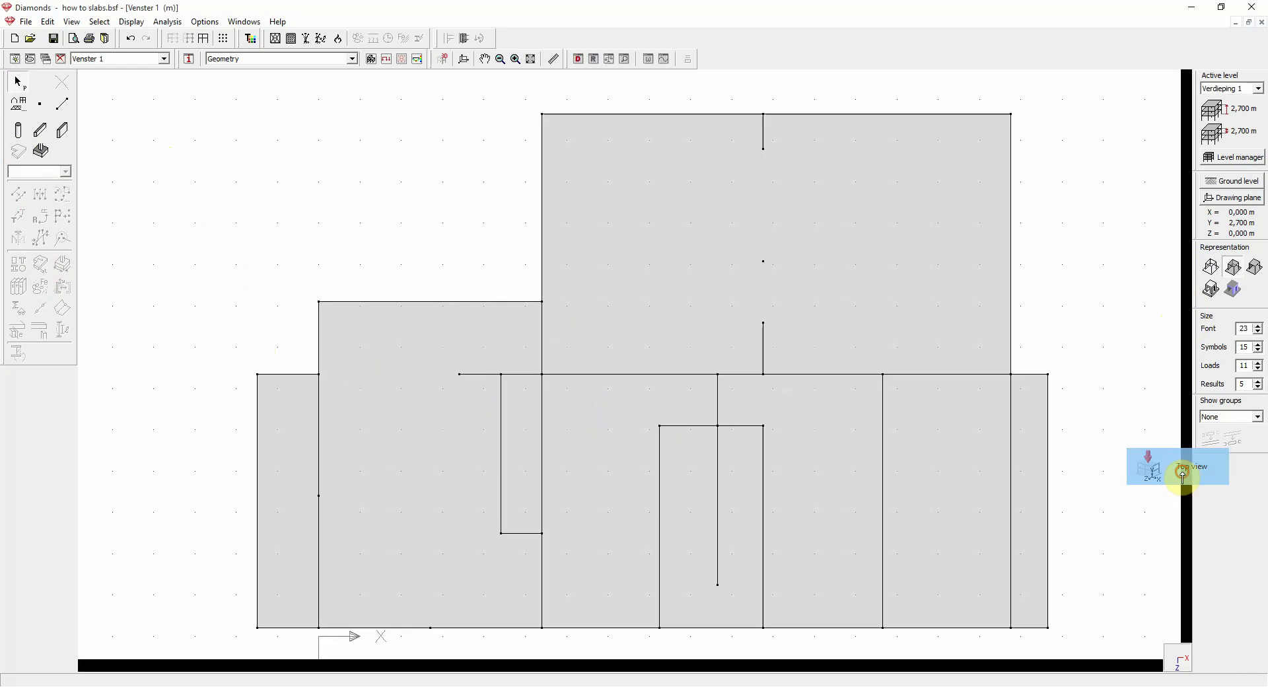
{"action": "left_click", "coordinate": [522, 471]}
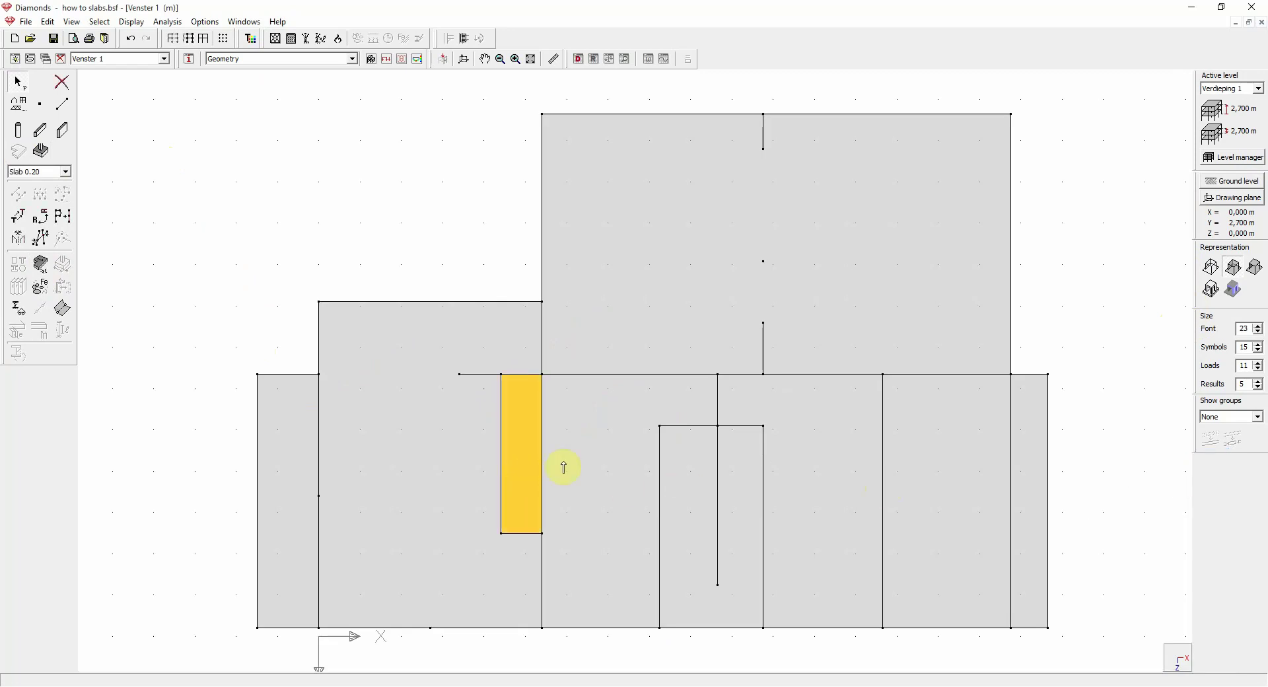
{"action": "key", "text": "Delete"}
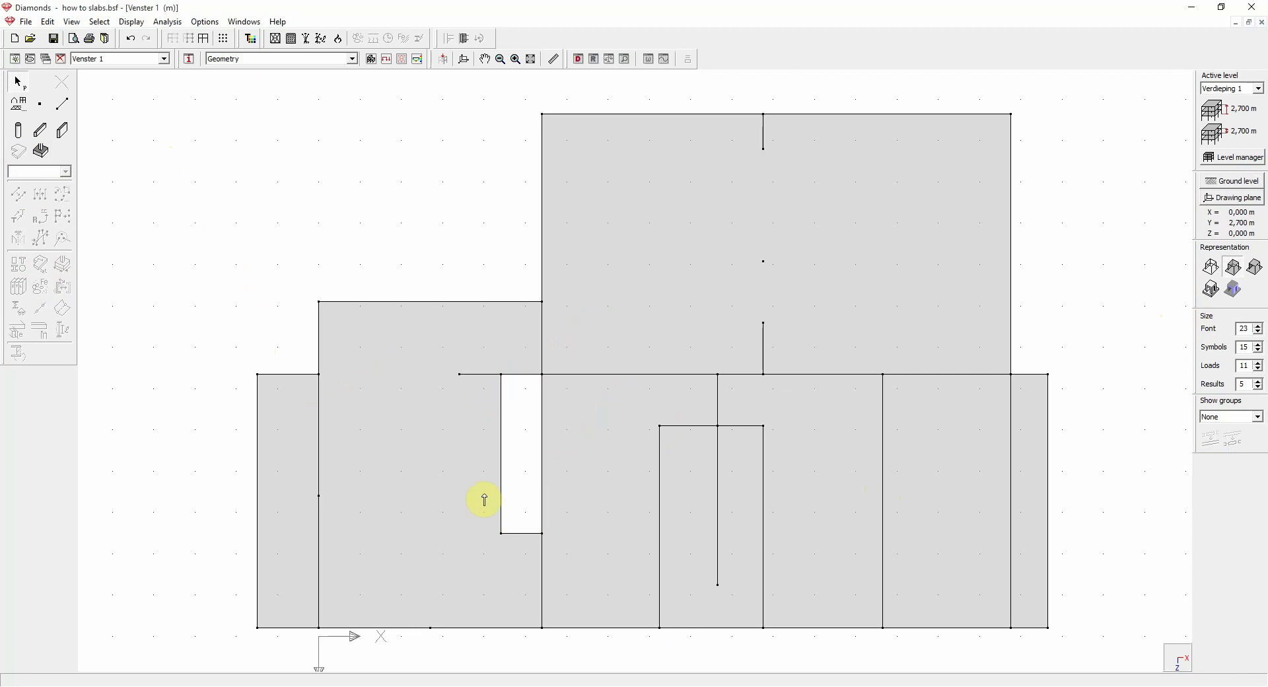
Draw a closed L-shaped contour about 2 m by 3 m inside the floor plate left of the narrow opening.
{"action": "left_click", "coordinate": [63, 104]}
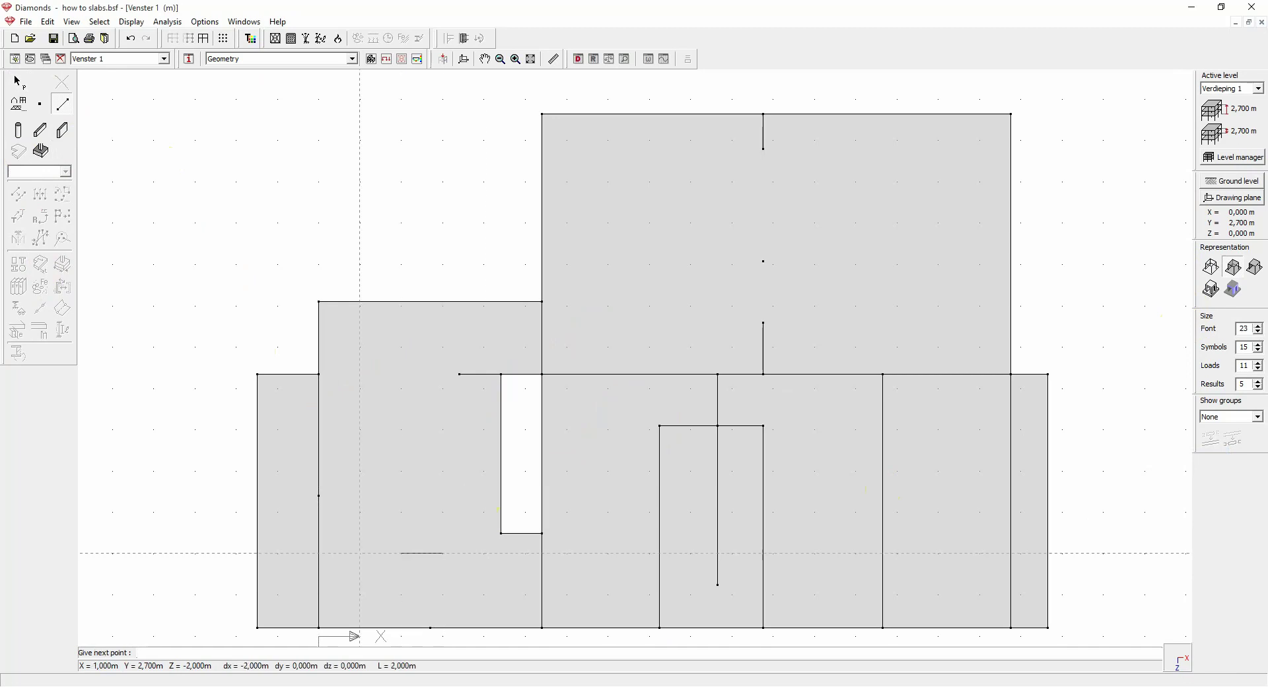
{"action": "left_click", "coordinate": [360, 553]}
{"action": "left_click", "coordinate": [360, 430]}
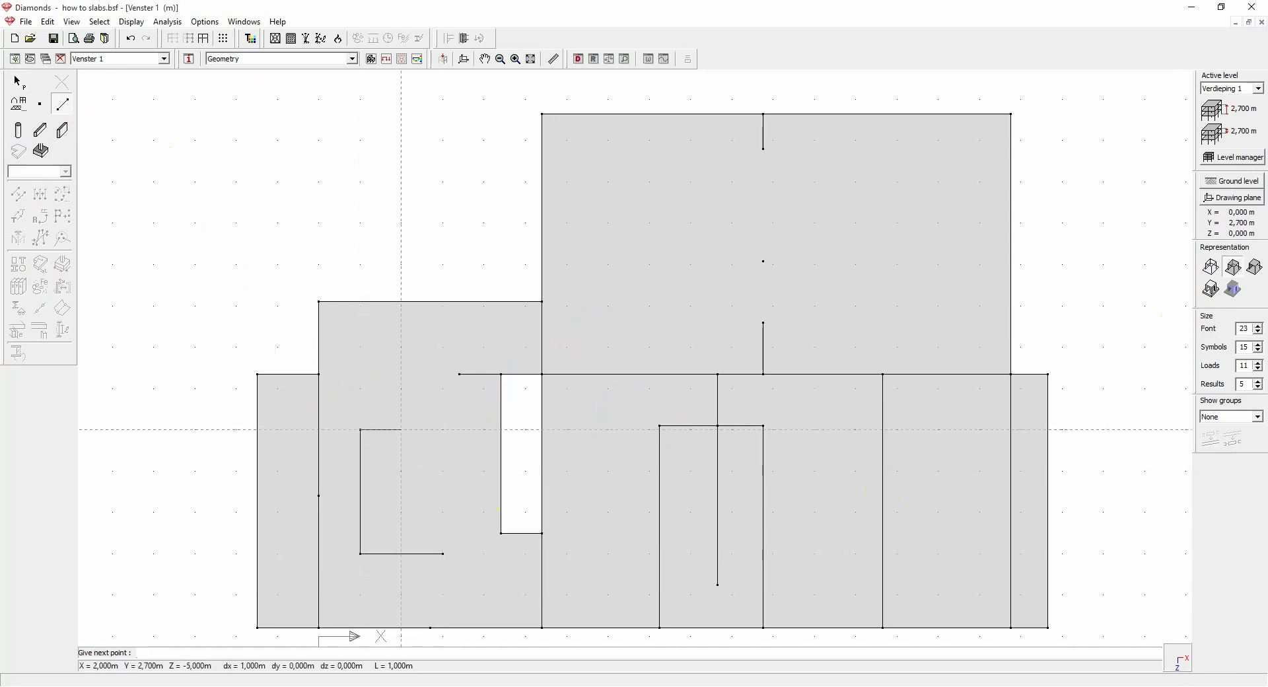
{"action": "left_click", "coordinate": [401, 429]}
{"action": "left_click", "coordinate": [401, 471]}
{"action": "left_click", "coordinate": [442, 471]}
{"action": "left_click", "coordinate": [443, 553]}
{"action": "right_click", "coordinate": [432, 540]}
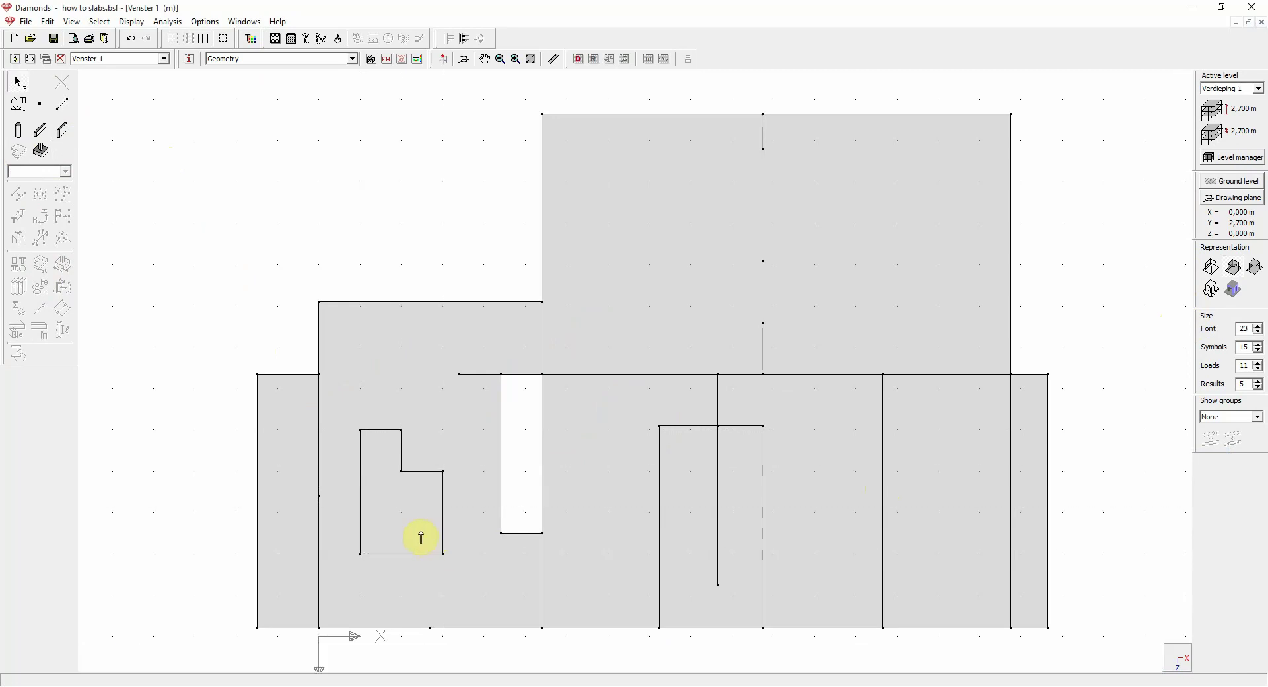
Turn the L-shaped area into an opening by removing its plate, and inspect the opening's properties.
{"action": "left_click", "coordinate": [391, 509]}
{"action": "left_click", "coordinate": [391, 509]}
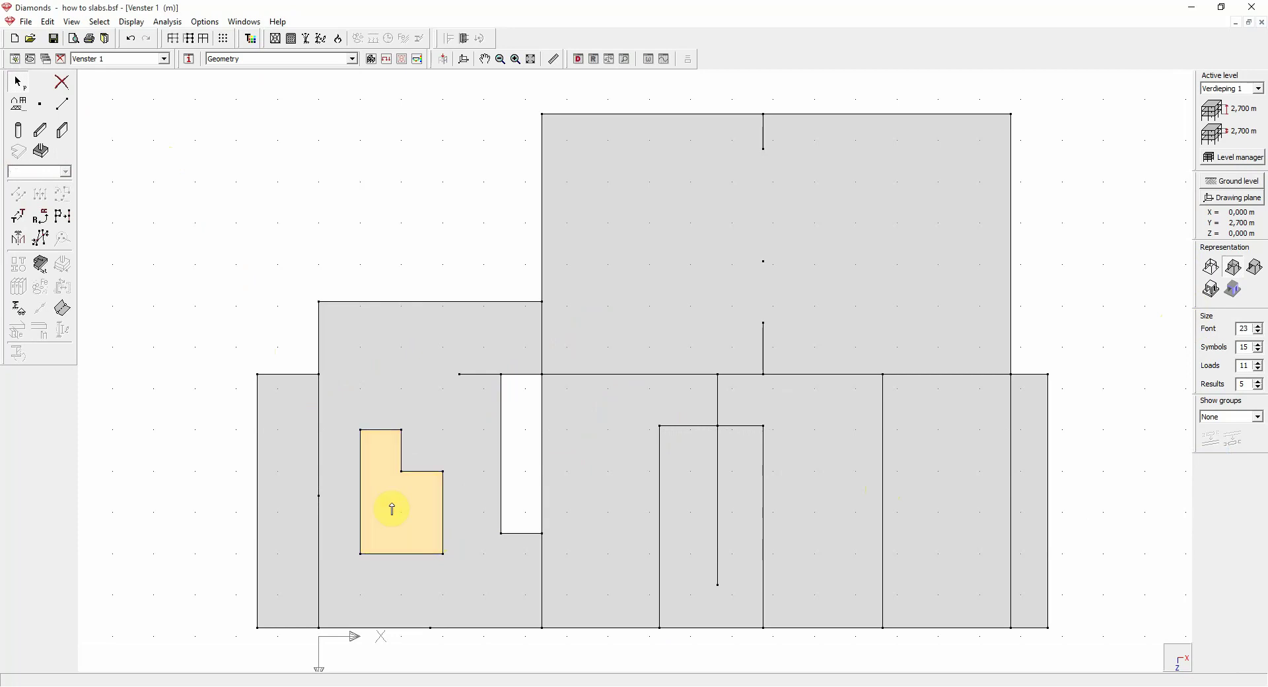
{"action": "left_click", "coordinate": [292, 327]}
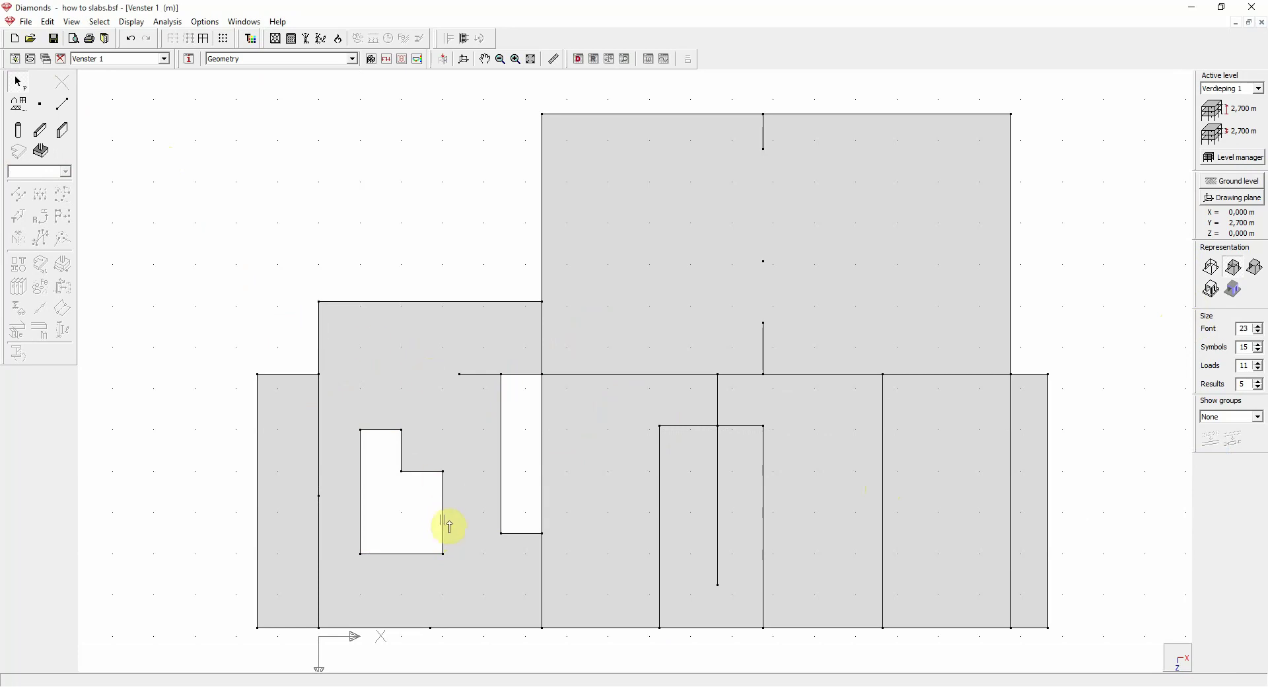
{"action": "double_click", "coordinate": [393, 524]}
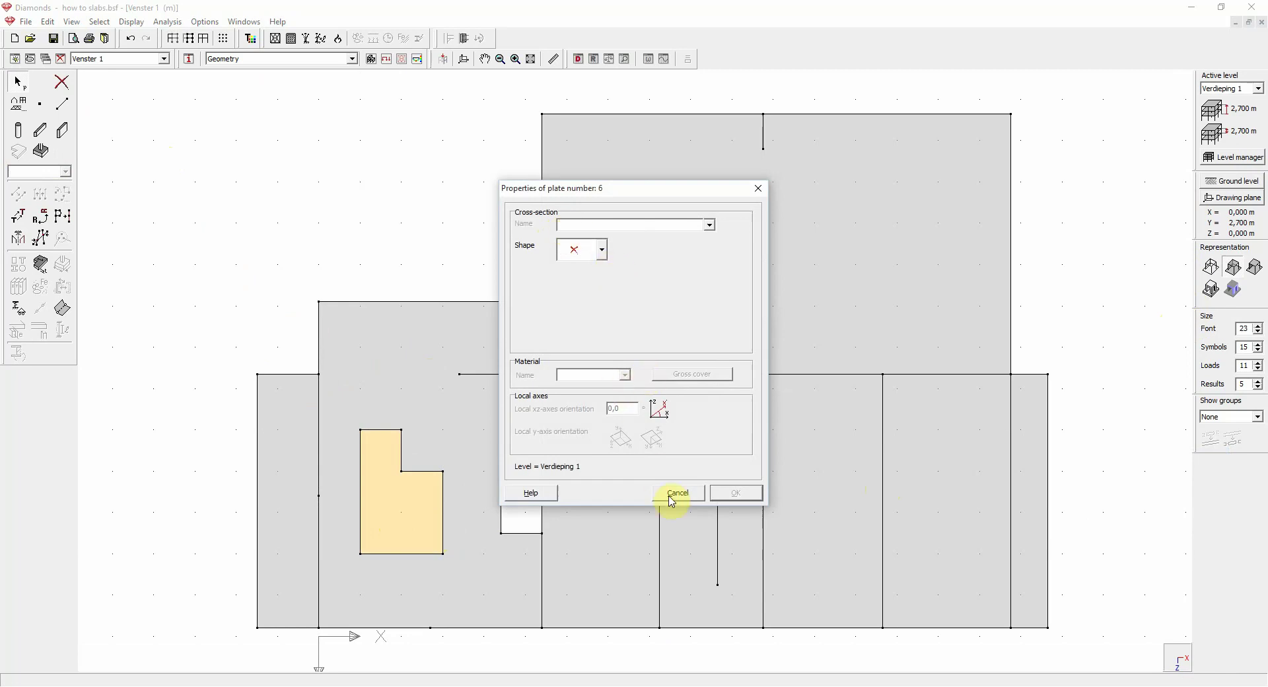
{"action": "left_click", "coordinate": [677, 493]}
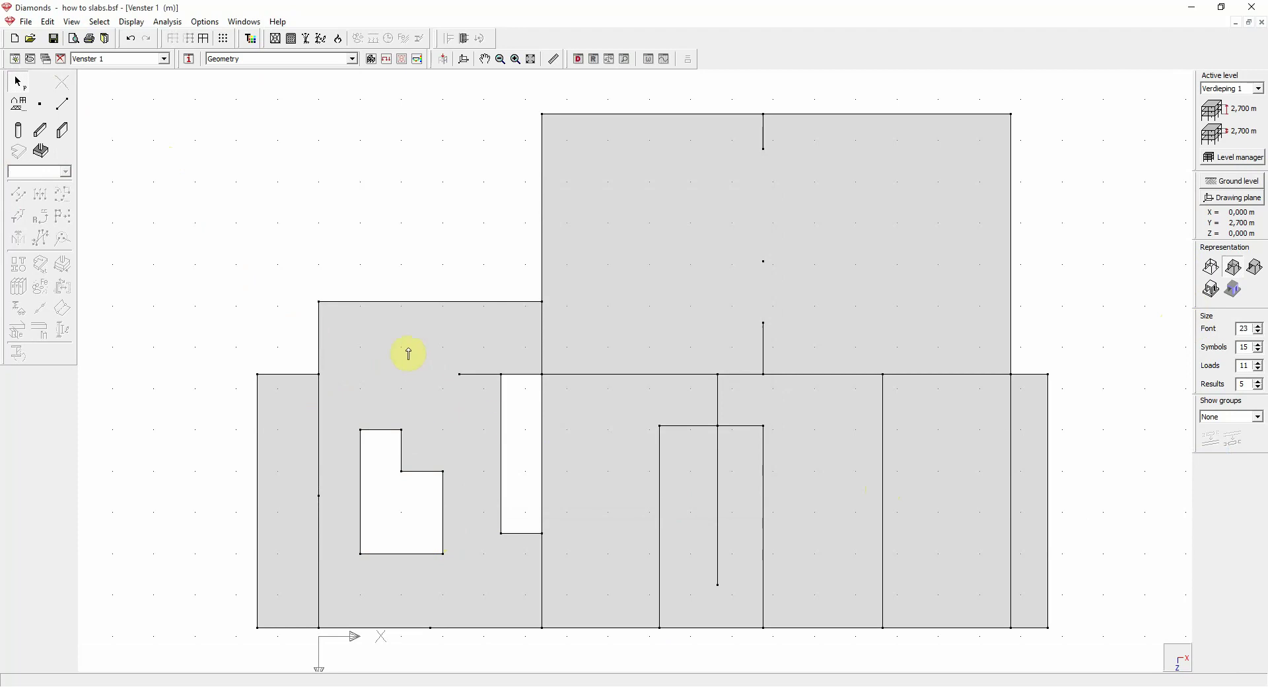
In the perspective view, create a plate from the front wall's contour lines and remove the plate inside the window outline.
{"action": "scroll", "coordinate": [408, 354], "scroll_direction": "down", "scroll_amount": 2}
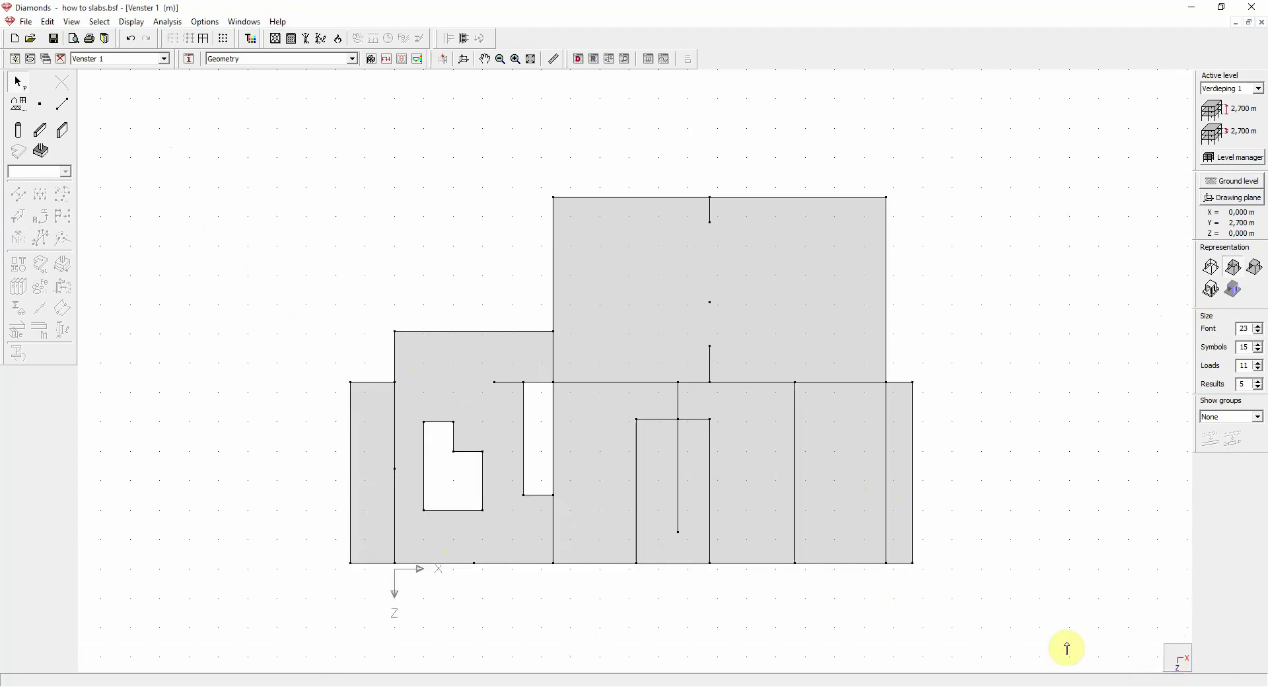
{"action": "left_click", "coordinate": [1178, 658]}
{"action": "left_click", "coordinate": [1177, 653]}
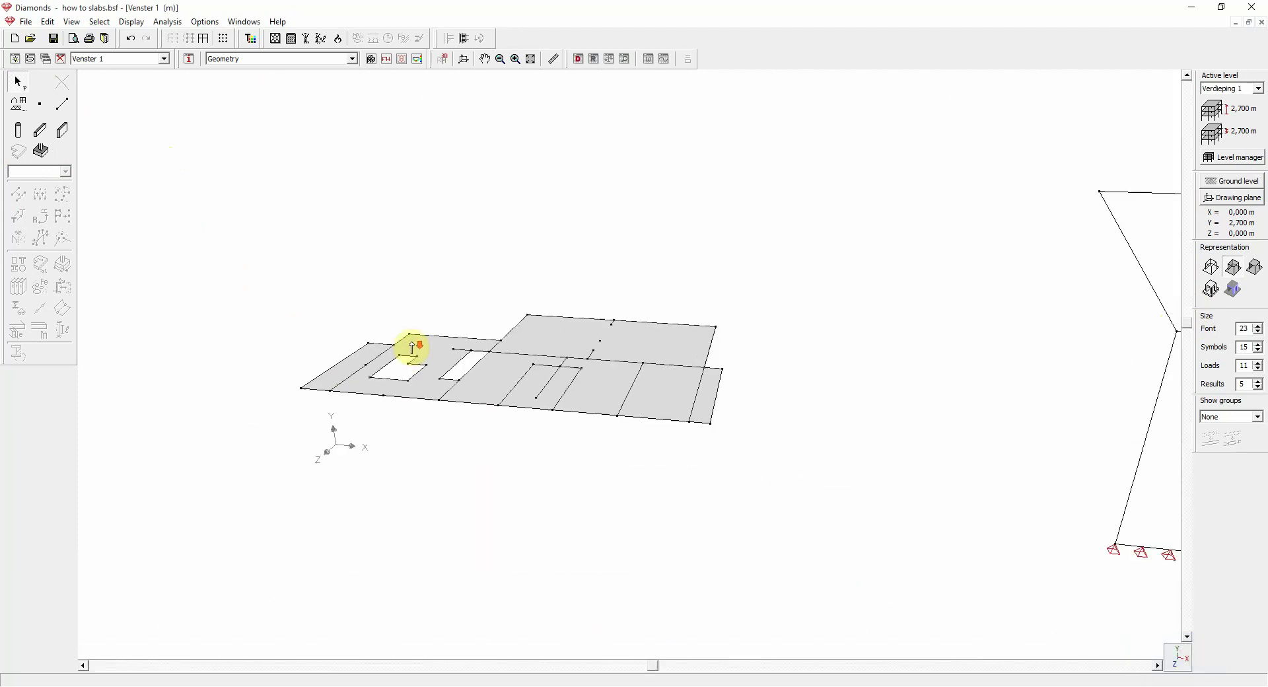
{"action": "scroll", "coordinate": [411, 345], "scroll_direction": "down", "scroll_amount": 2}
{"action": "scroll", "coordinate": [1047, 371], "scroll_direction": "up", "scroll_amount": 2}
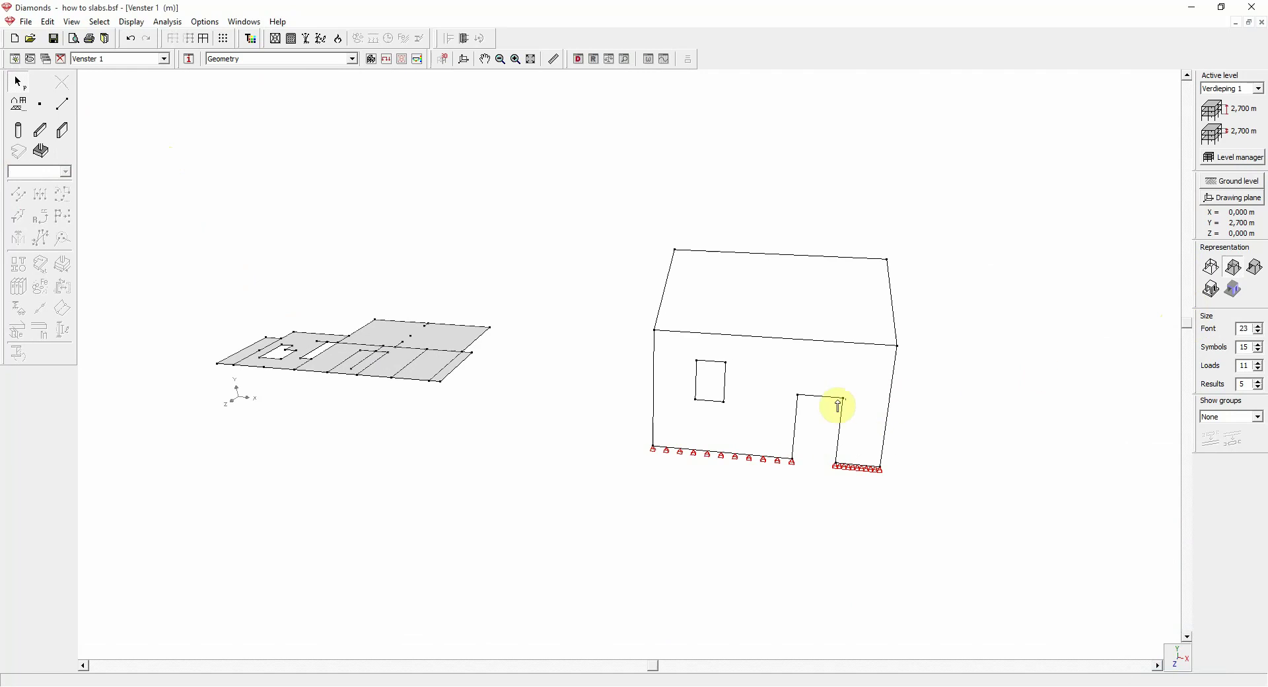
{"action": "scroll", "coordinate": [837, 405], "scroll_direction": "up", "scroll_amount": 1}
{"action": "left_click_drag", "start_coordinate": [569, 293], "coordinate": [957, 537]}
{"action": "left_click", "coordinate": [18, 151]}
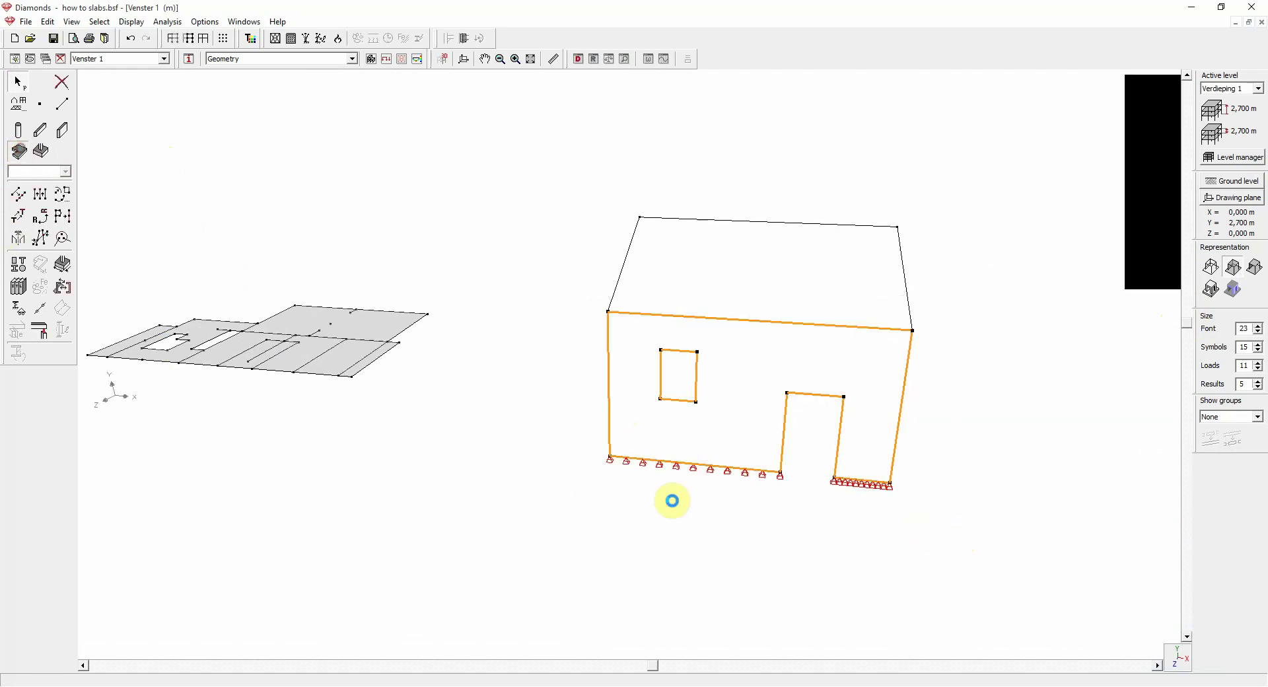
{"action": "left_click", "coordinate": [676, 376]}
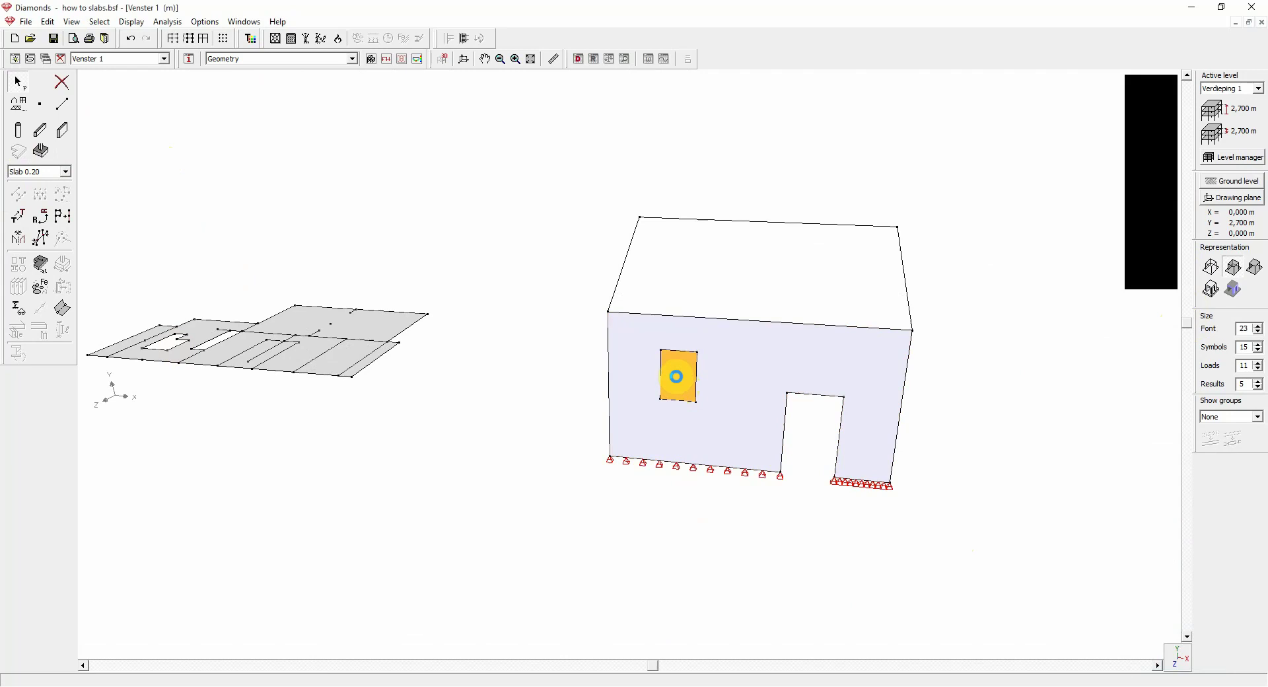
{"action": "left_click", "coordinate": [1010, 353]}
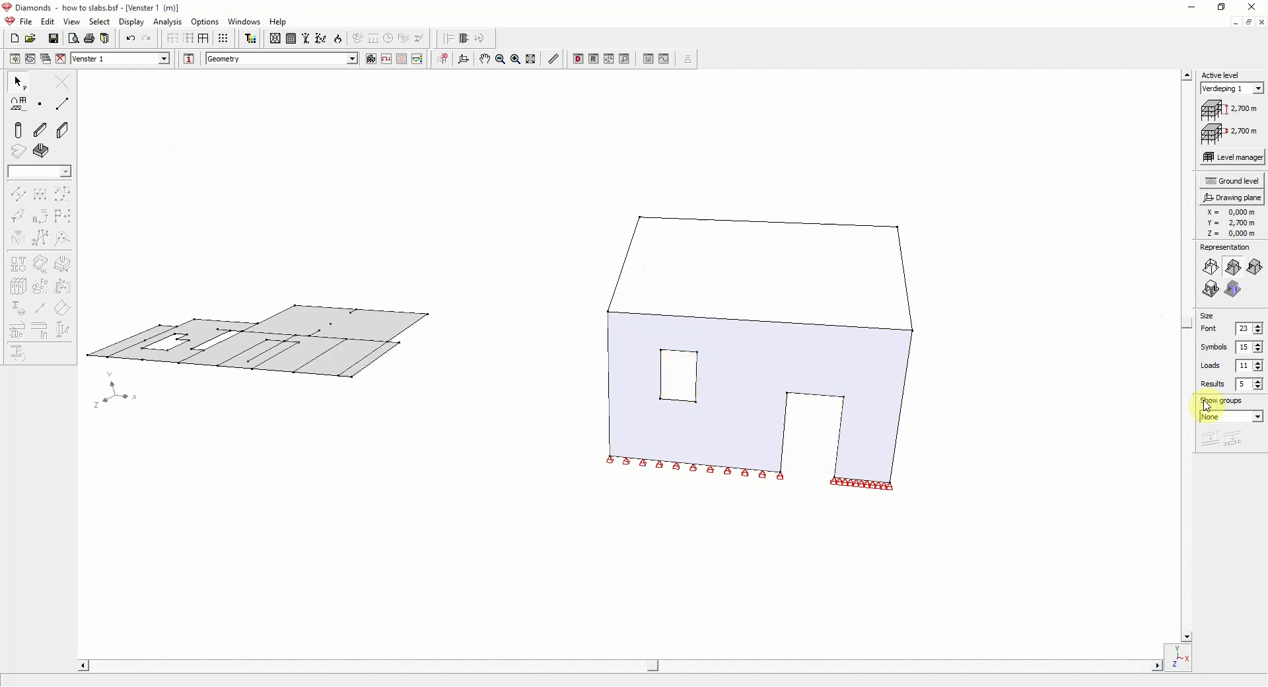
Create a roof plate from the four boundary lines above the wall with the window and door openings.
{"action": "left_click_drag", "start_coordinate": [1185, 323], "coordinate": [1169, 352]}
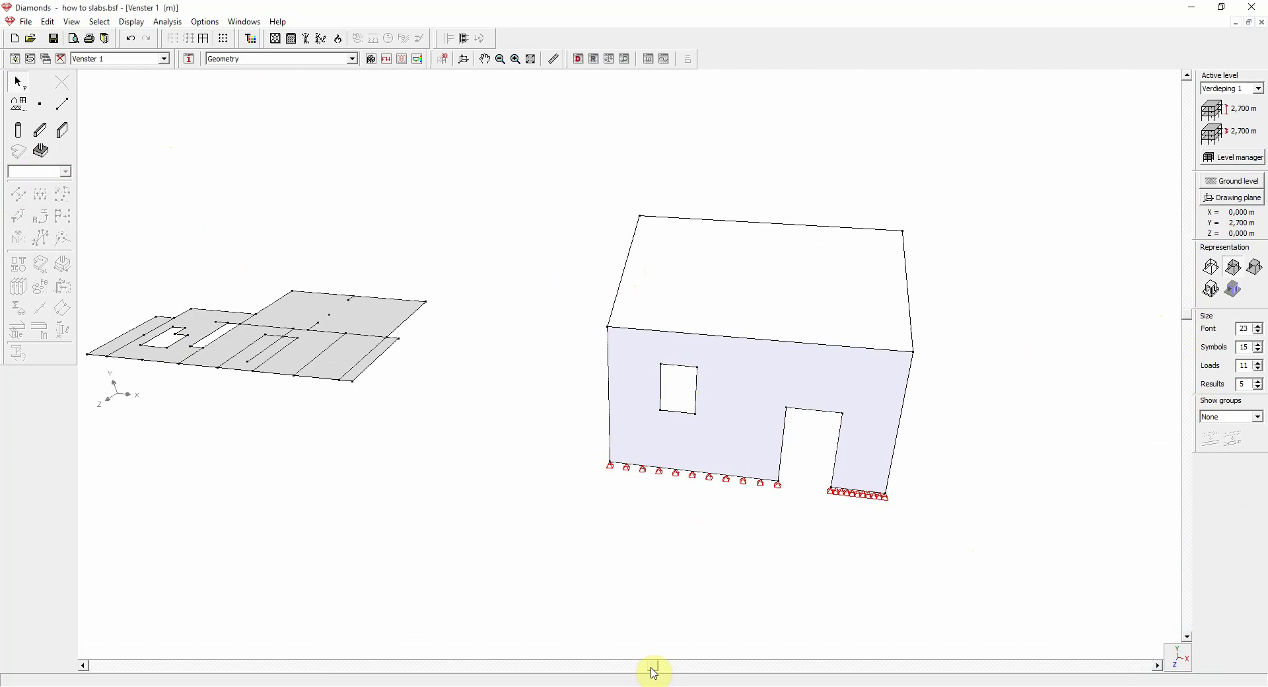
{"action": "left_click_drag", "start_coordinate": [653, 672], "coordinate": [688, 668]}
{"action": "left_click", "coordinate": [607, 278]}
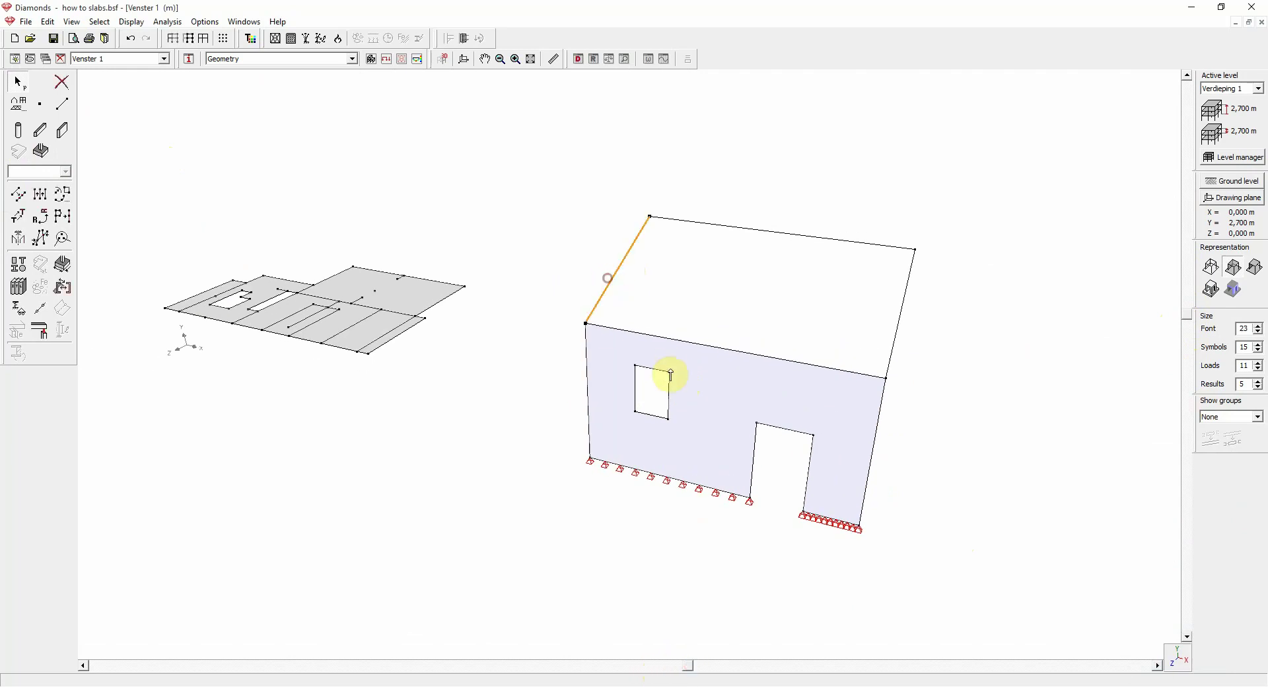
{"action": "left_click", "coordinate": [715, 346]}
{"action": "left_click", "coordinate": [893, 343]}
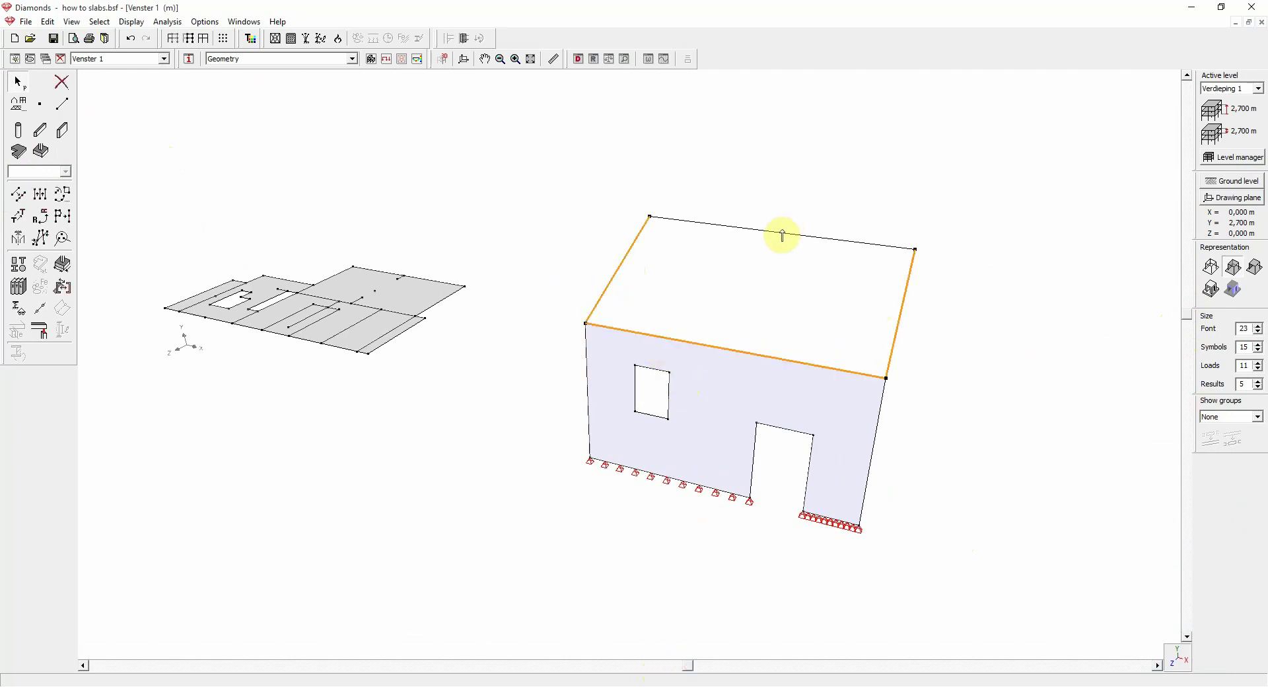
{"action": "left_click", "coordinate": [782, 235]}
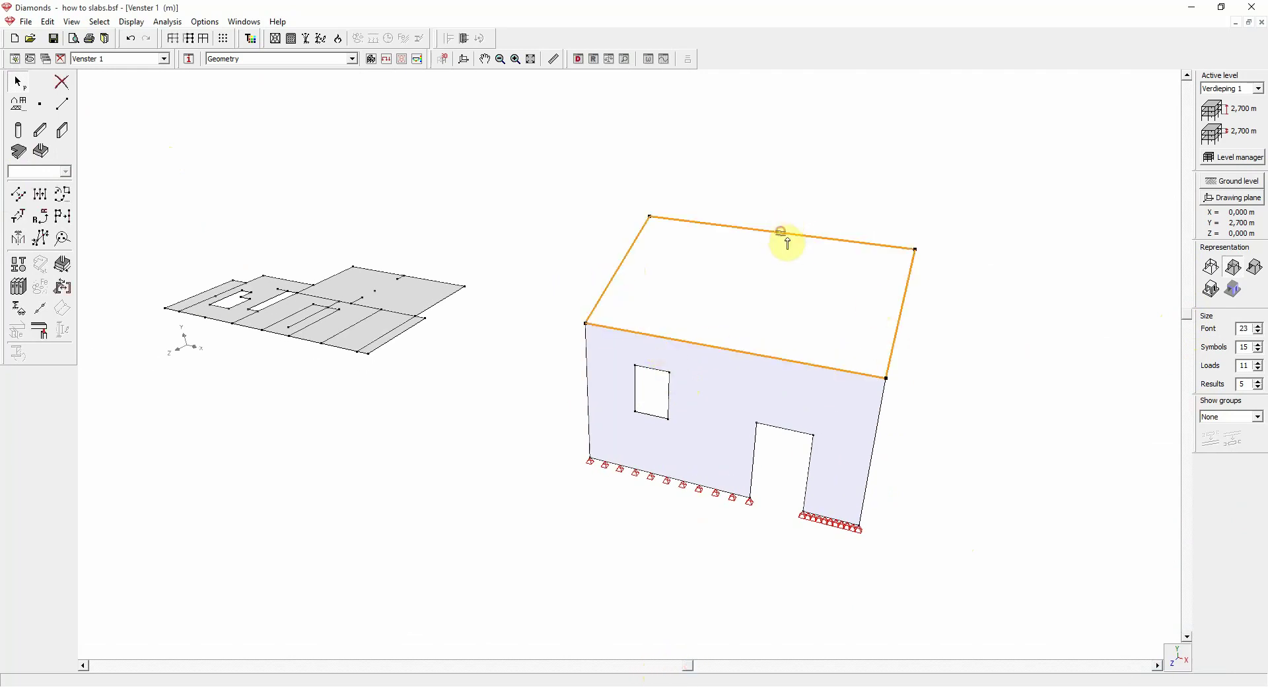
{"action": "left_click", "coordinate": [15, 151]}
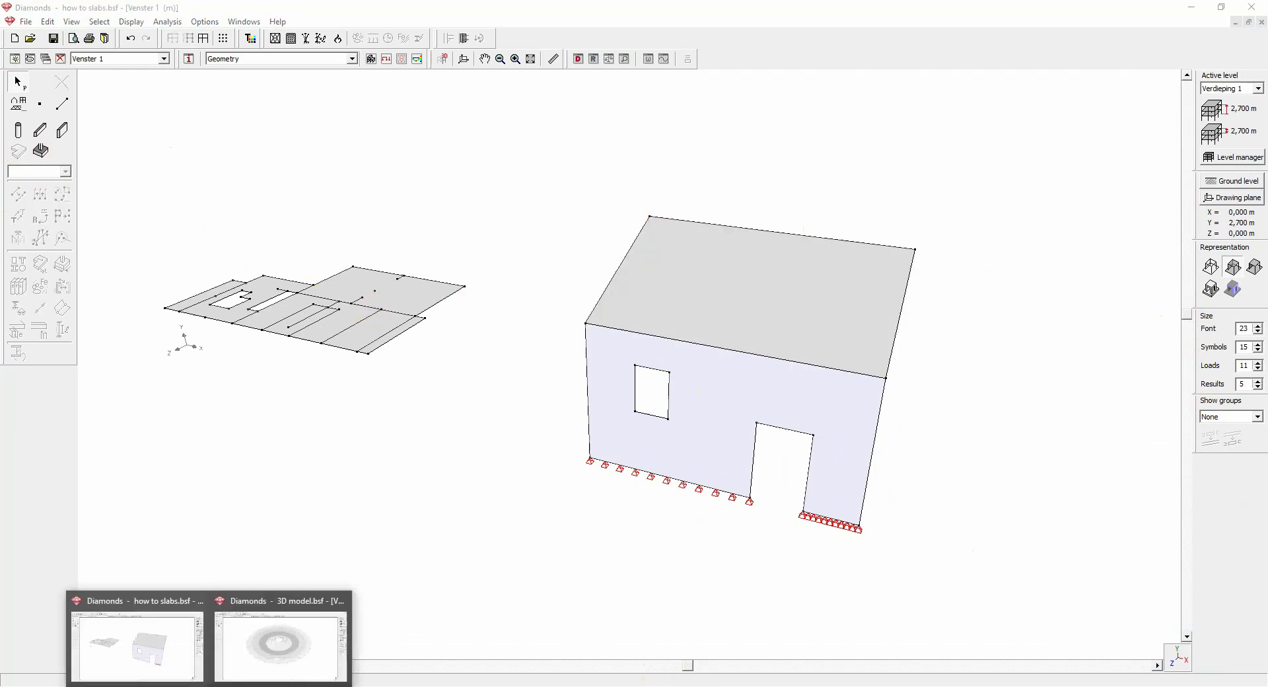
Switch to the model 3D model.bsf and create a plate from the three lines bounding the left triangle of the front gap.
{"action": "left_click", "coordinate": [264, 662]}
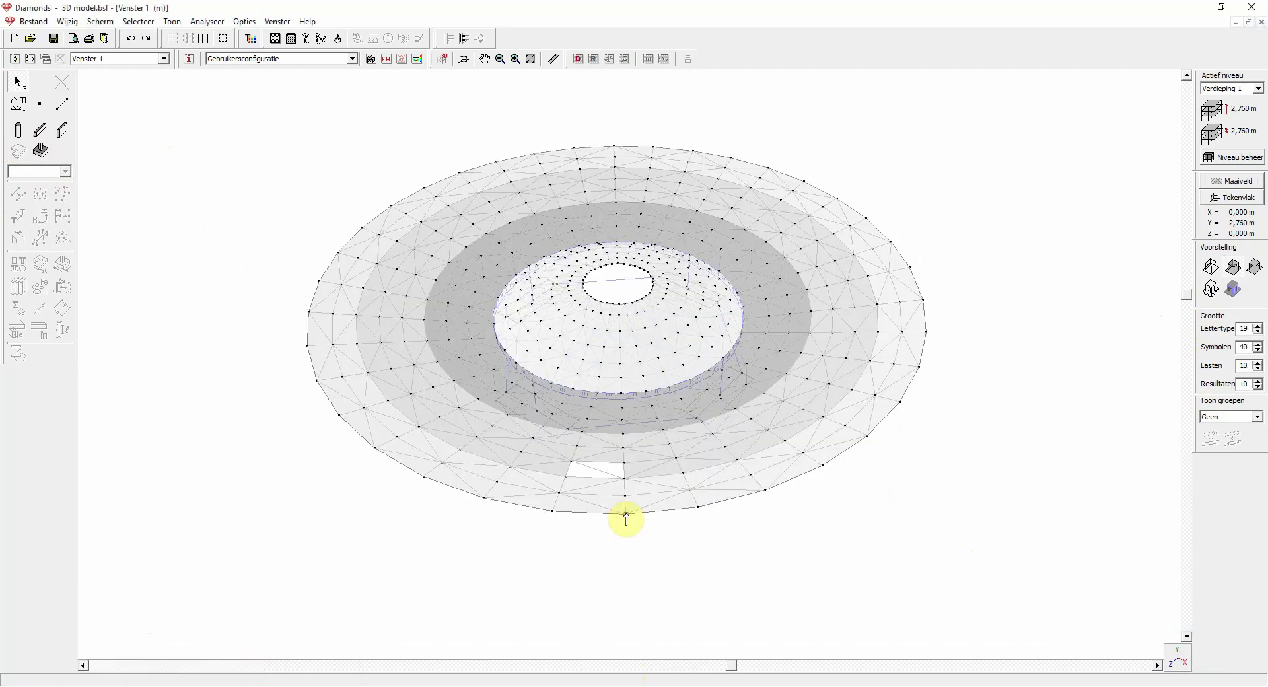
{"action": "mouse_move", "coordinate": [1184, 293]}
{"action": "left_mouse_down"}
{"action": "mouse_move", "coordinate": [1185, 394]}
{"action": "mouse_move", "coordinate": [1184, 311]}
{"action": "left_mouse_up"}
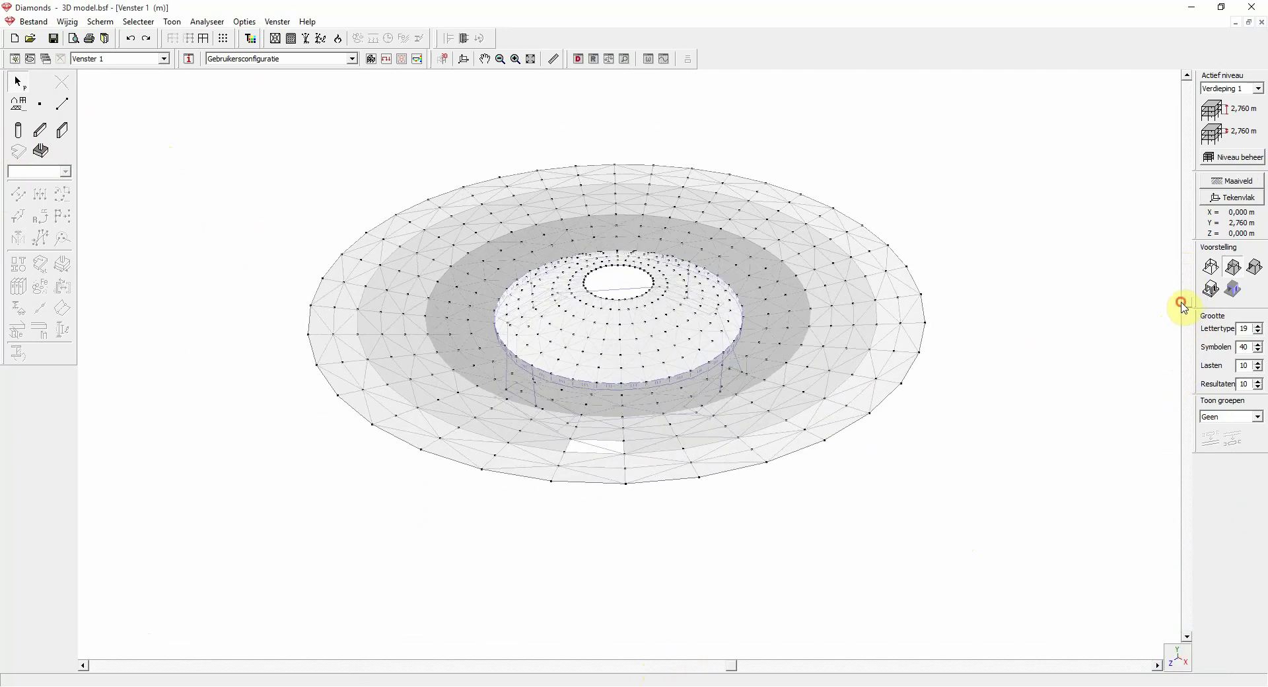
{"action": "scroll", "coordinate": [577, 491], "scroll_direction": "up", "scroll_amount": 2}
{"action": "scroll", "coordinate": [577, 491], "scroll_direction": "up", "scroll_amount": 2}
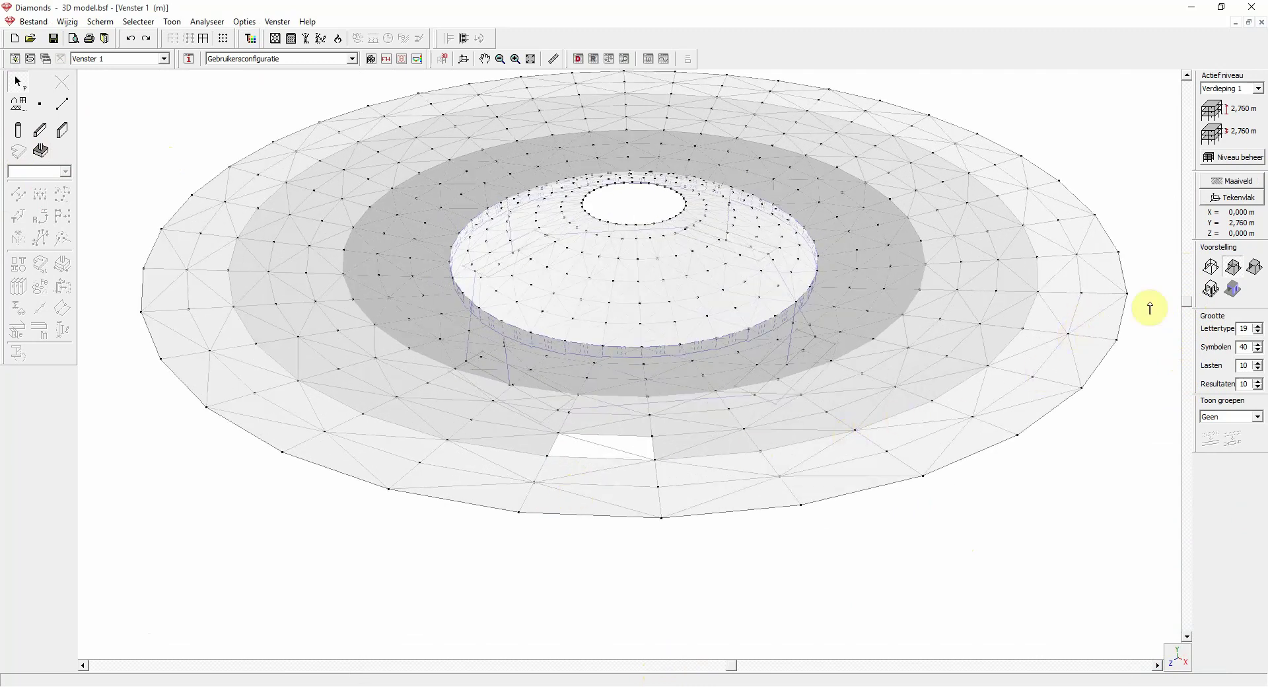
{"action": "left_click_drag", "start_coordinate": [1186, 305], "coordinate": [1185, 296]}
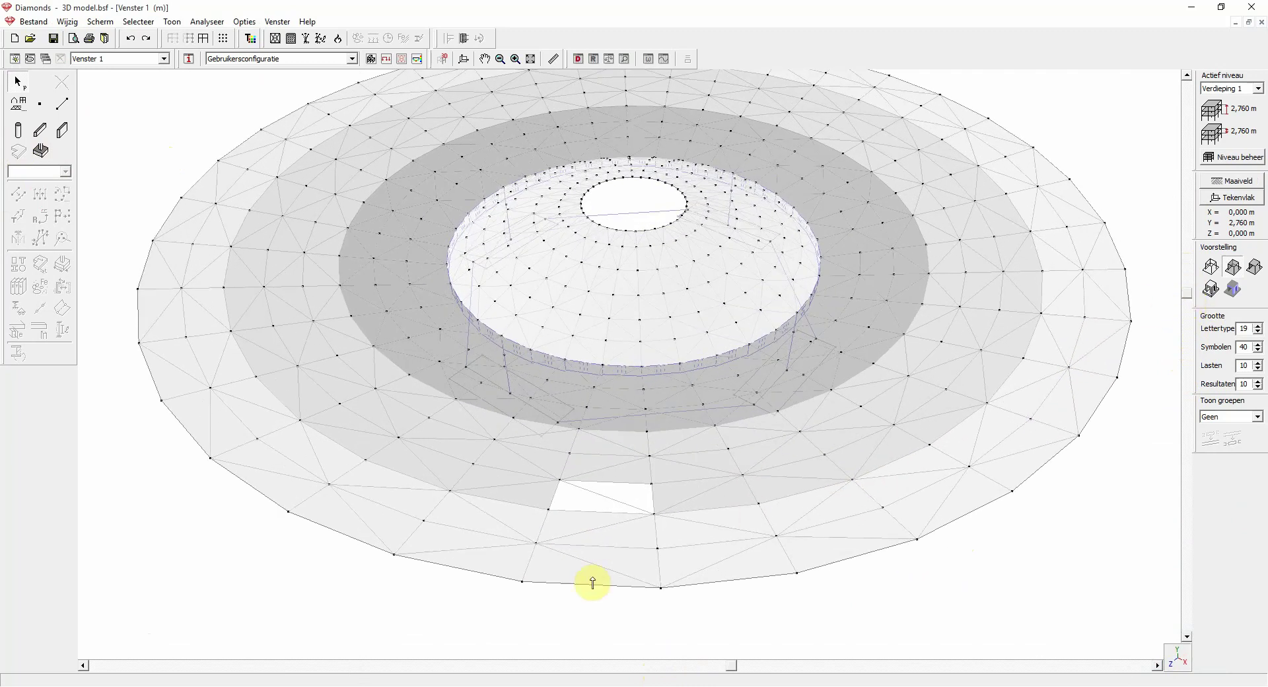
{"action": "left_click", "coordinate": [559, 509]}
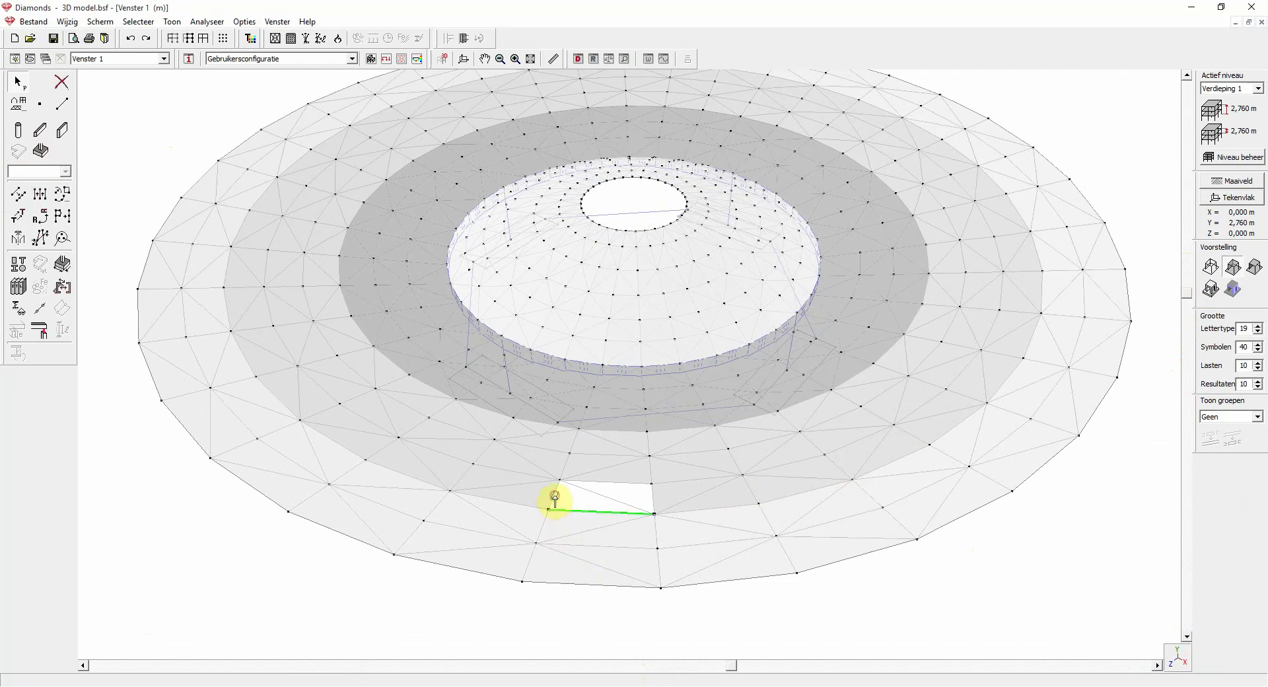
{"action": "left_click", "coordinate": [588, 498]}
{"action": "left_click", "coordinate": [18, 152]}
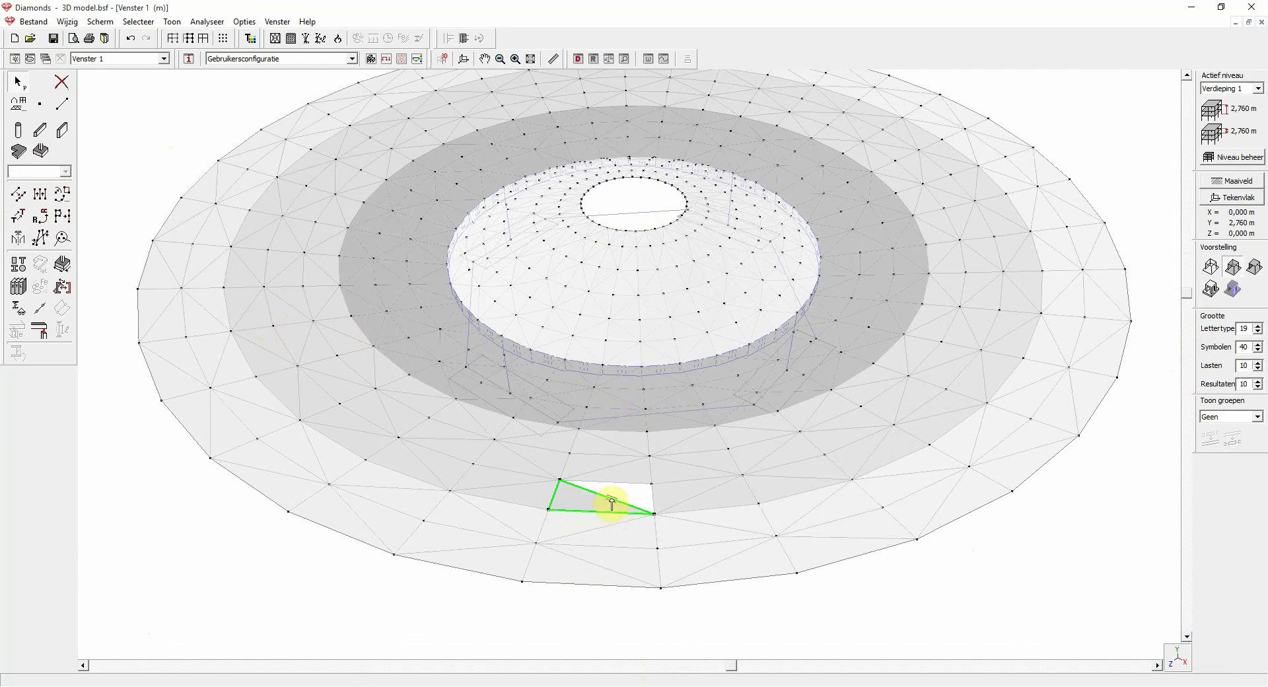
Create a plate from the diagonal and the two other lines bounding the remaining triangular gap in the ring.
{"action": "left_click", "coordinate": [611, 504]}
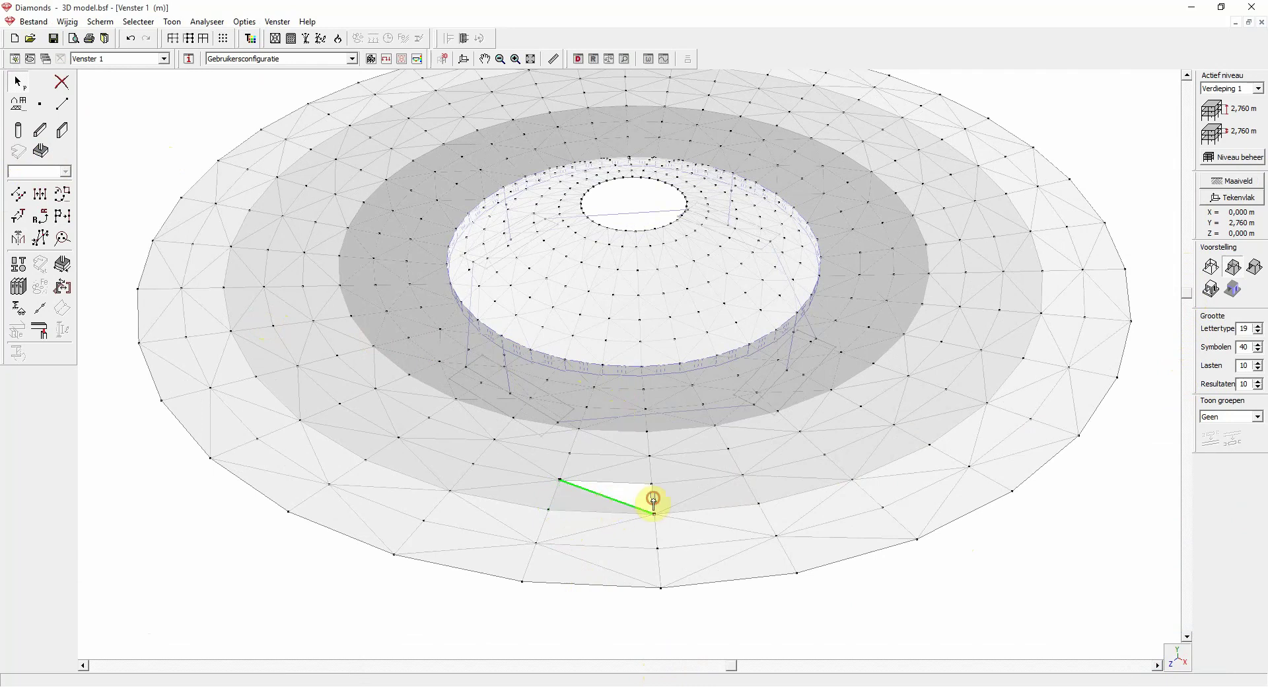
{"action": "left_click", "coordinate": [653, 499]}
{"action": "left_click", "coordinate": [630, 485]}
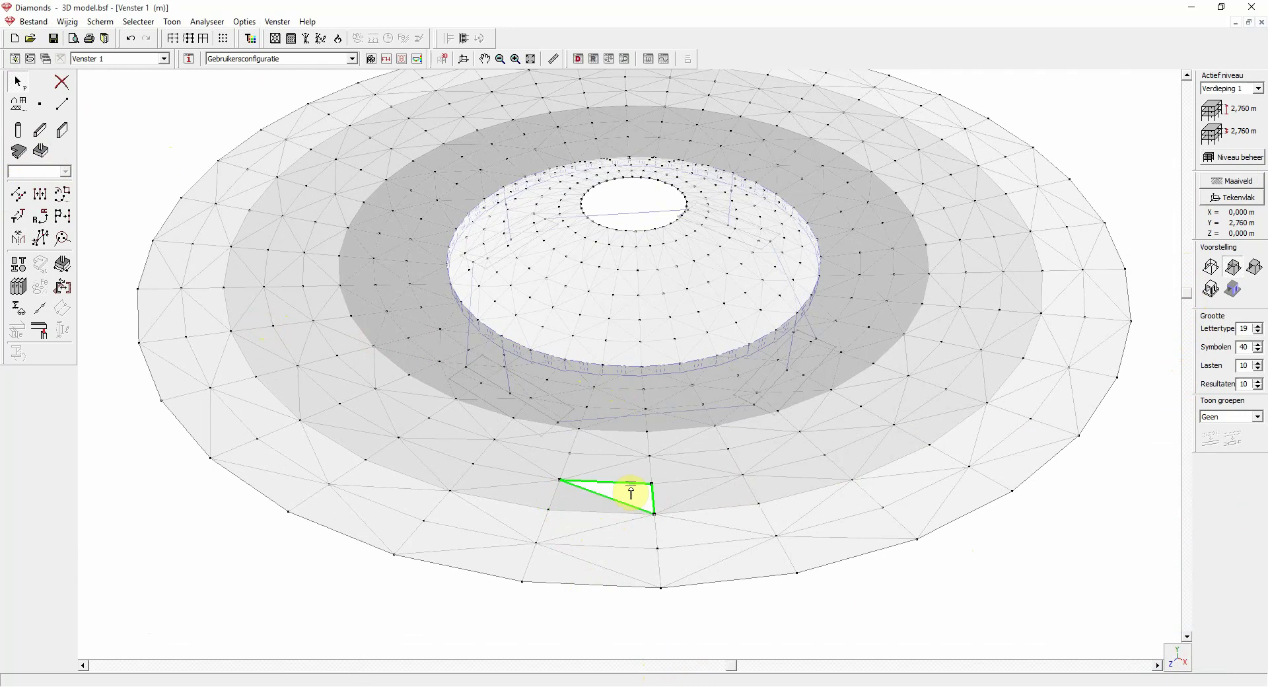